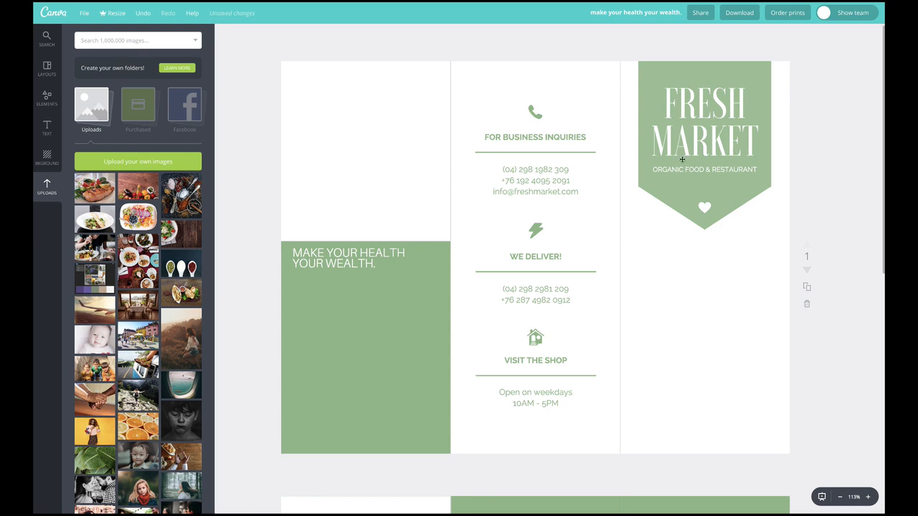
Look over both pages of the tri-fold brochure, from the front cover and contact panel to the products panel.
scroll(674, 307, "down", 6)
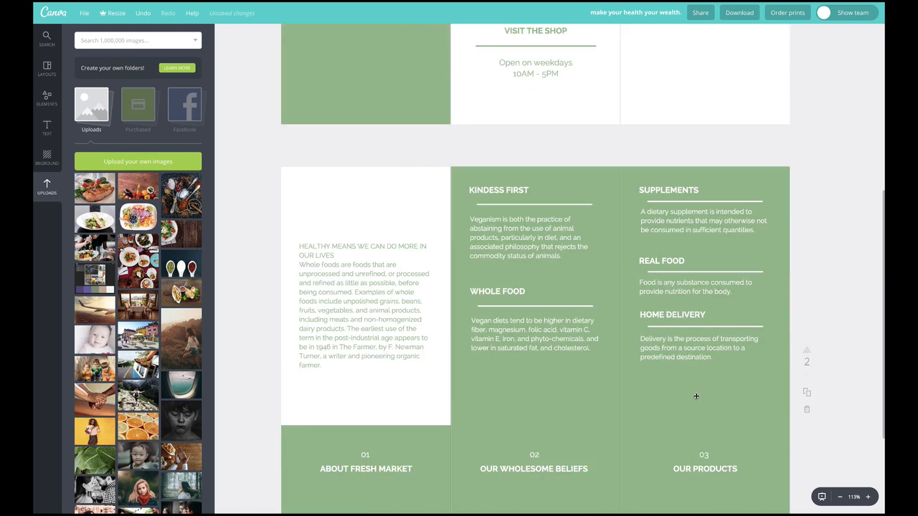
scroll(635, 354, "down", 1)
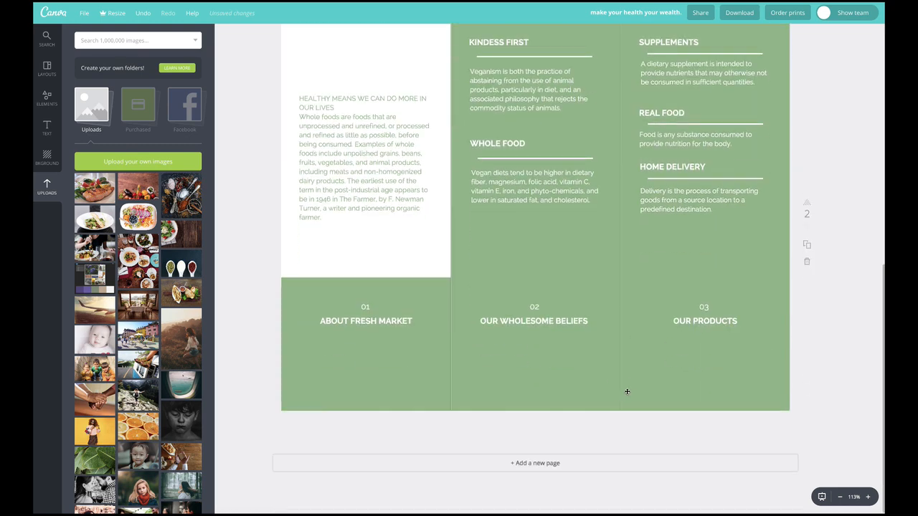
scroll(625, 391, "up", 7)
scroll(593, 407, "down", 7)
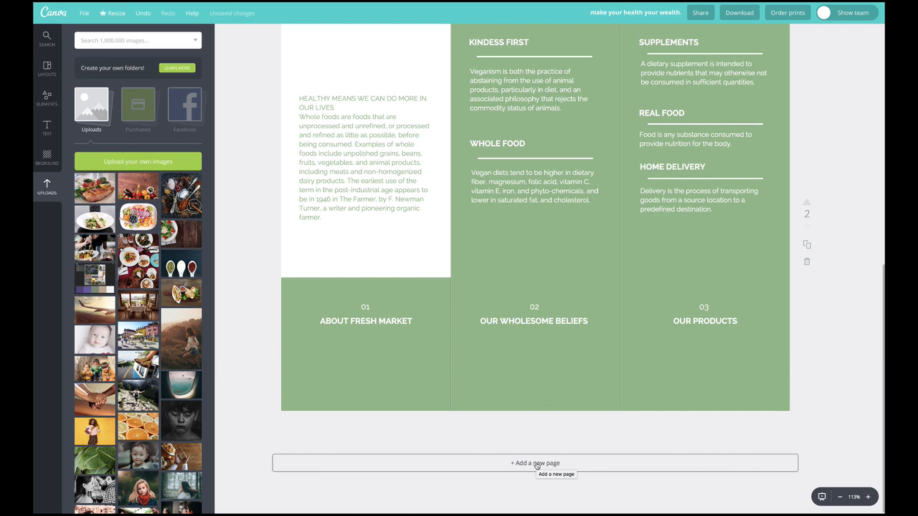
scroll(536, 463, "up", 7)
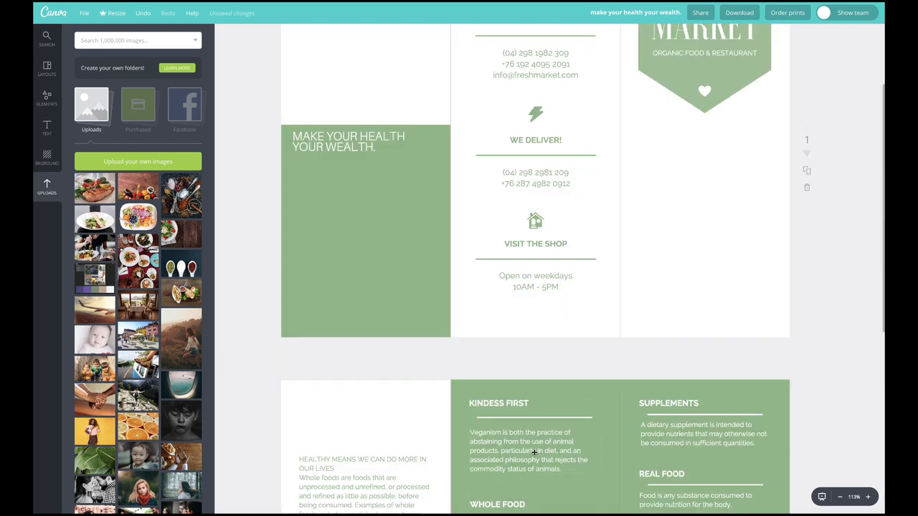
scroll(539, 414, "down", 7)
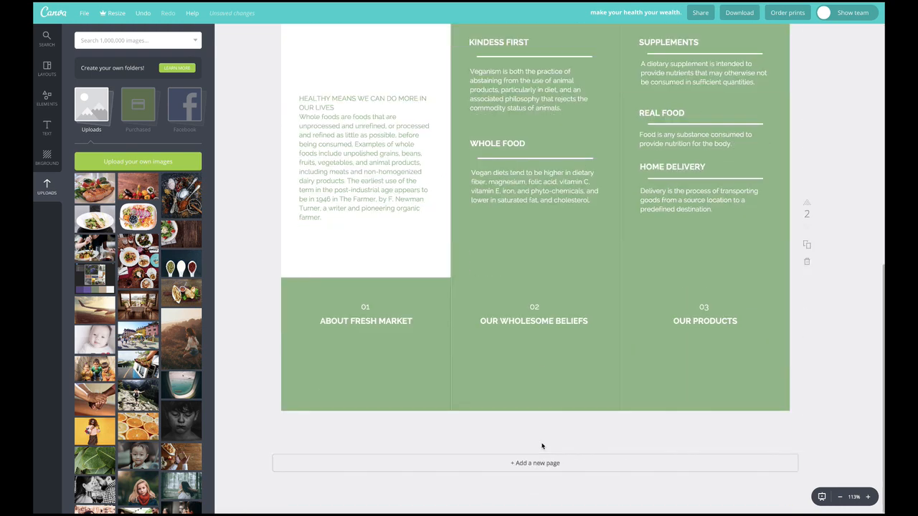
scroll(624, 362, "up", 6)
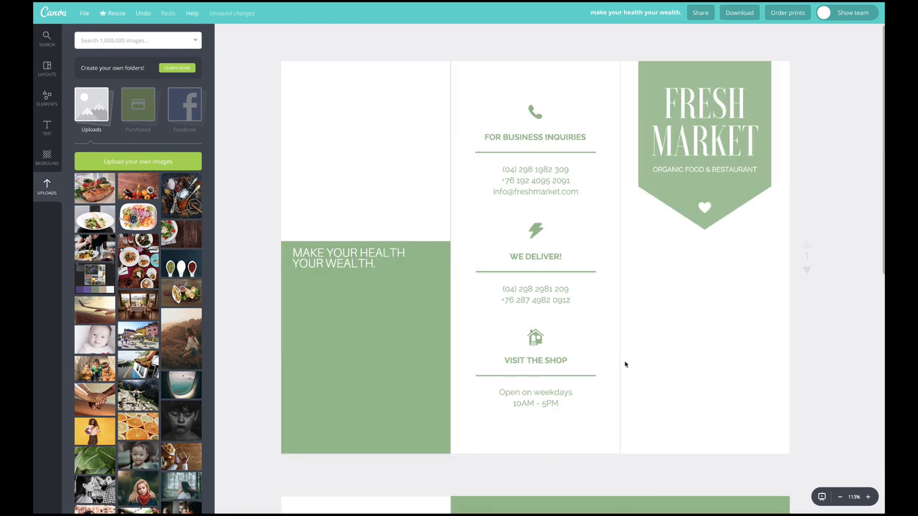
scroll(625, 358, "down", 5)
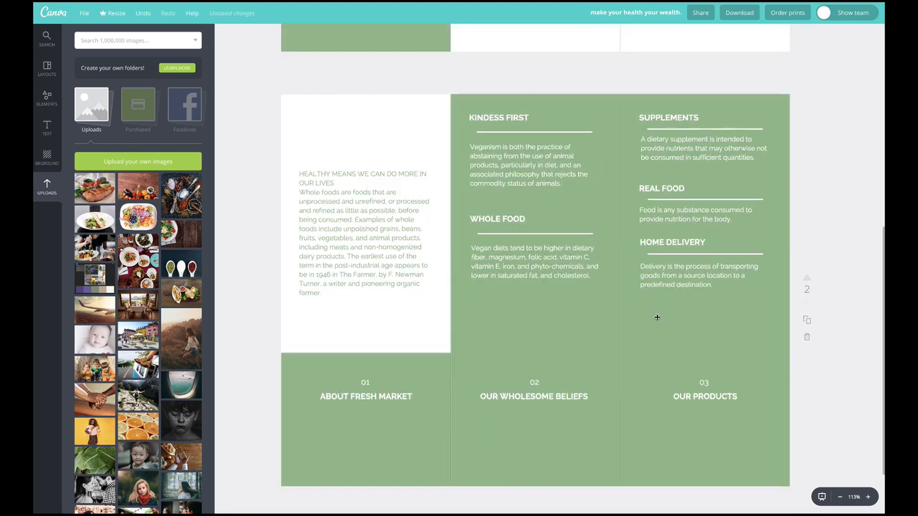
scroll(647, 321, "up", 5)
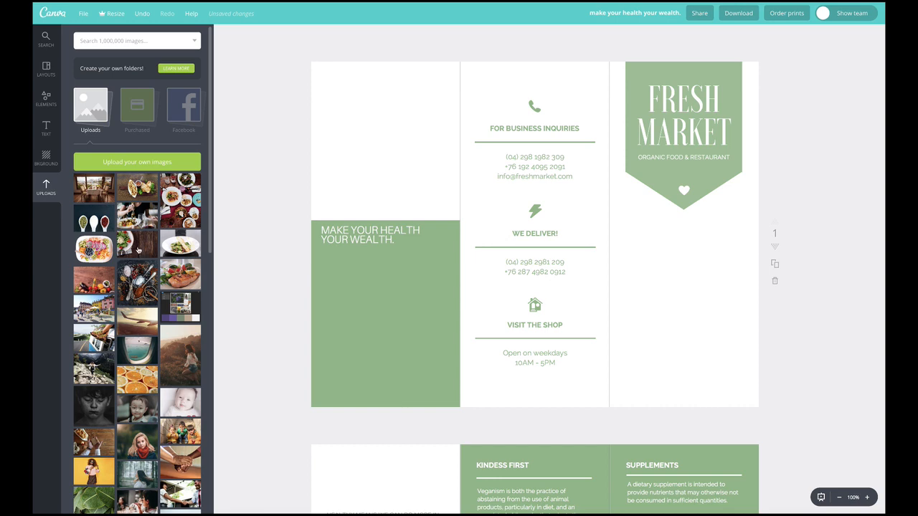
Try the restaurant table photo, scaled down into the lower part of the front cover panel, and remove it.
left_click_drag(93, 195, 534, 182)
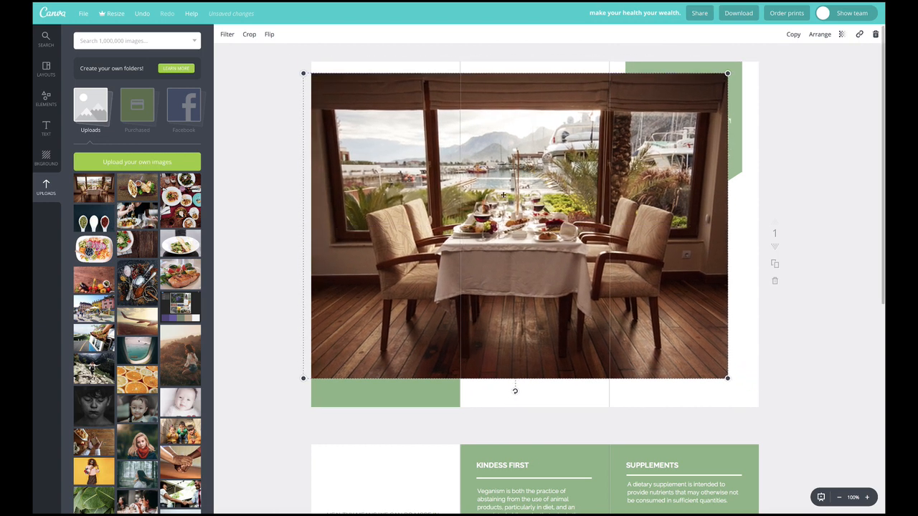
left_click_drag(727, 73, 541, 207)
left_click_drag(534, 247, 794, 254)
left_click_drag(787, 200, 874, 136)
left_click_drag(548, 372, 470, 421)
left_click_drag(663, 287, 680, 284)
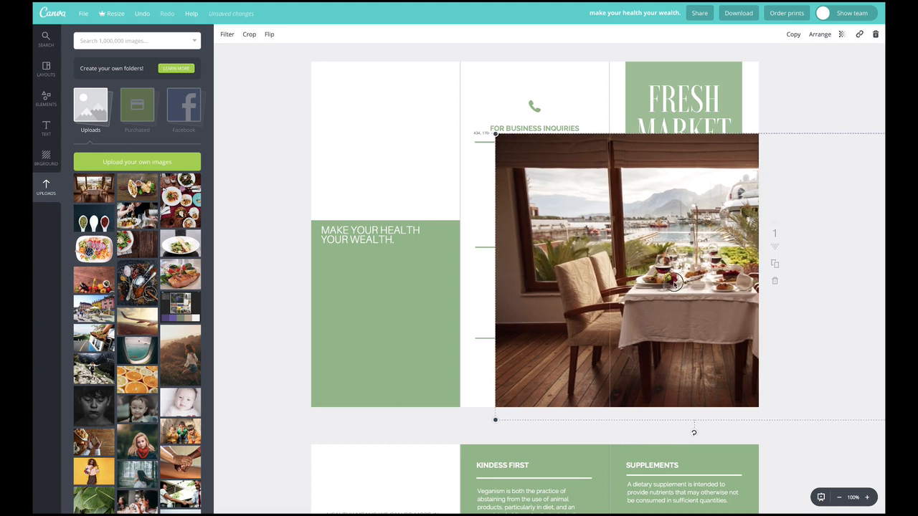
left_click_drag(493, 133, 602, 188)
left_click_drag(688, 242, 635, 240)
left_click_drag(533, 201, 617, 246)
left_click_drag(835, 256, 777, 291)
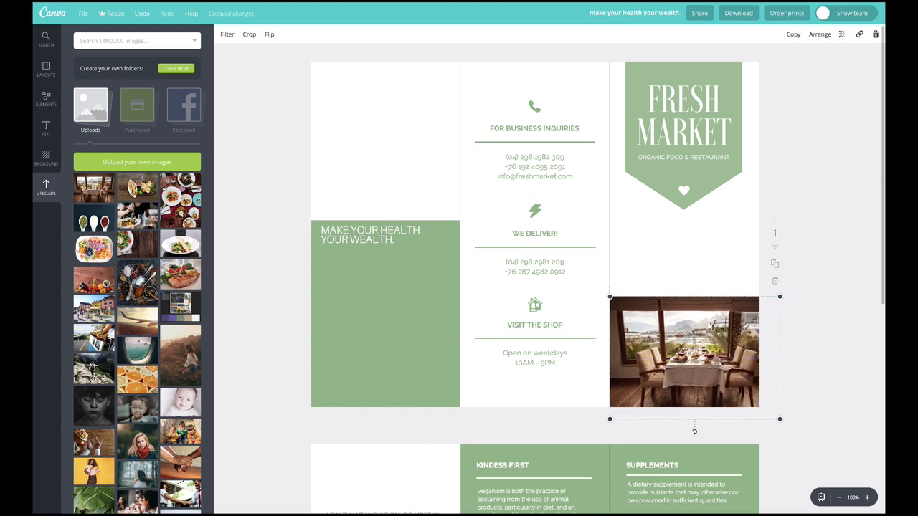
key("Delete")
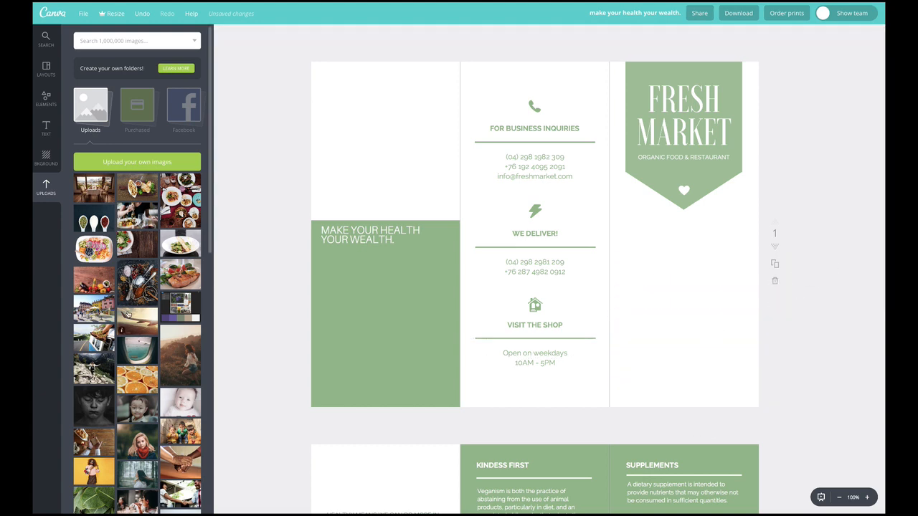
Try the vegetables-on-wood photo and the plated salad photo on the front cover, removing each one.
left_click_drag(113, 287, 682, 264)
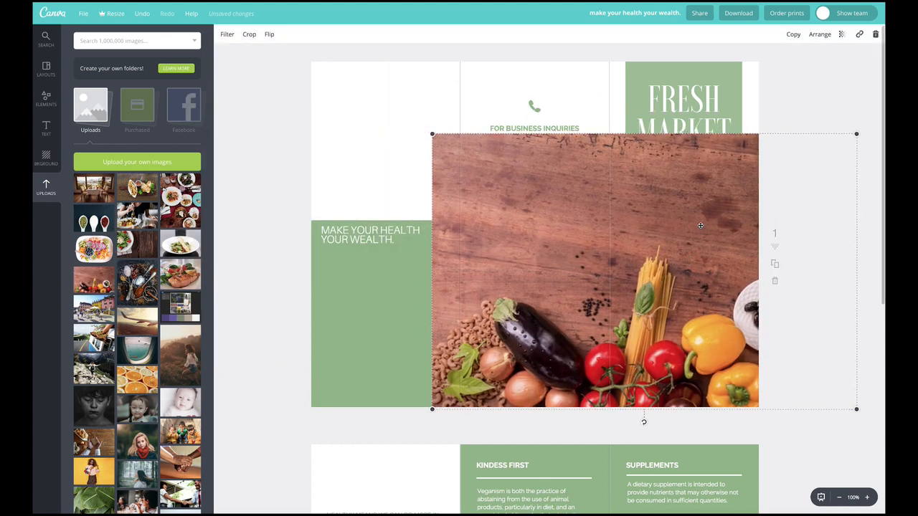
key("Delete")
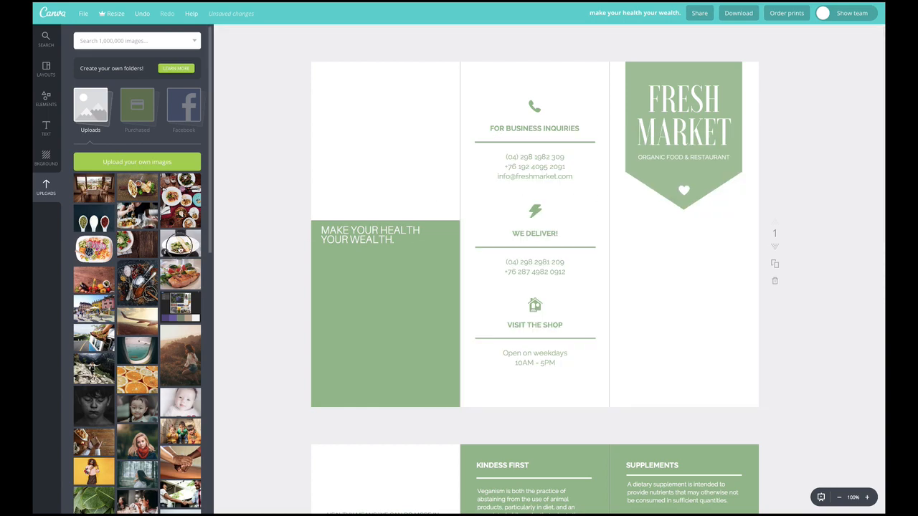
left_click_drag(180, 244, 552, 171)
left_click_drag(480, 126, 573, 175)
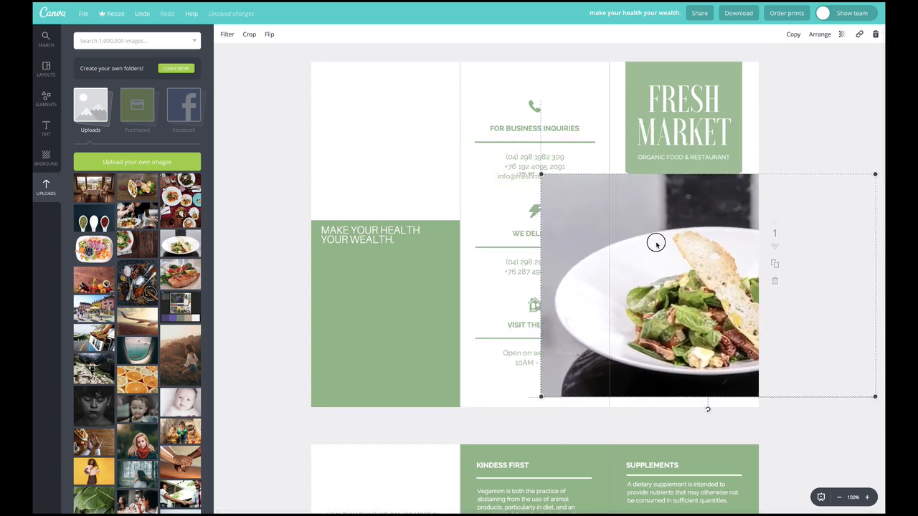
mouse_move(655, 243)
left_mouse_down()
mouse_move(641, 246)
mouse_move(649, 248)
left_mouse_up()
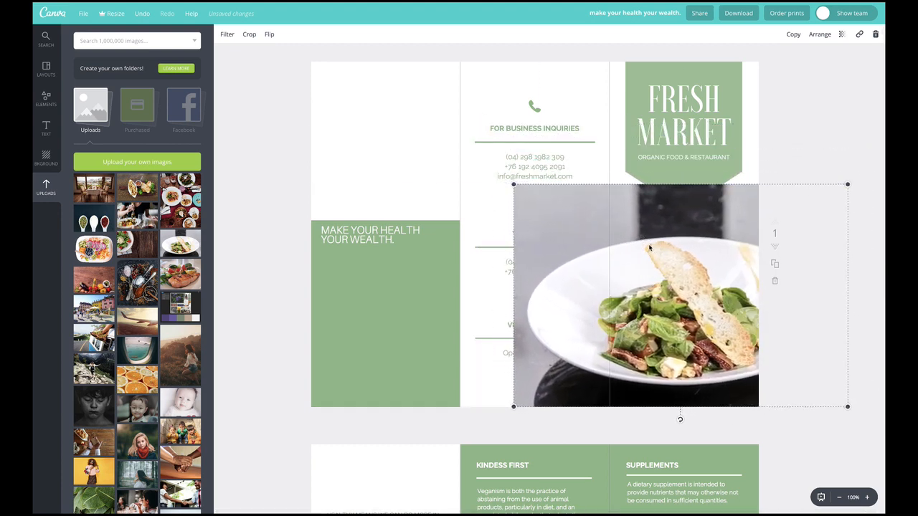
key("Delete")
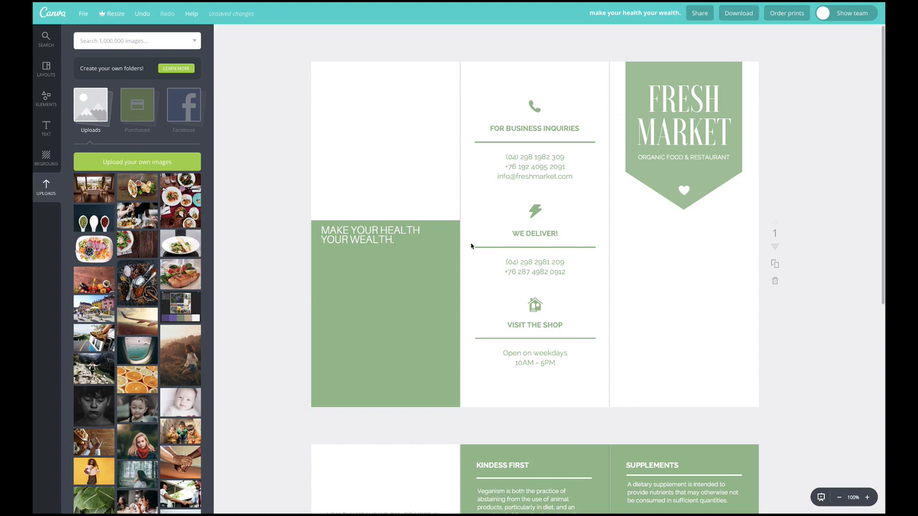
Widen the green pointed banner behind the FRESH MARKET title to span the full width of the cover panel.
left_click(638, 69)
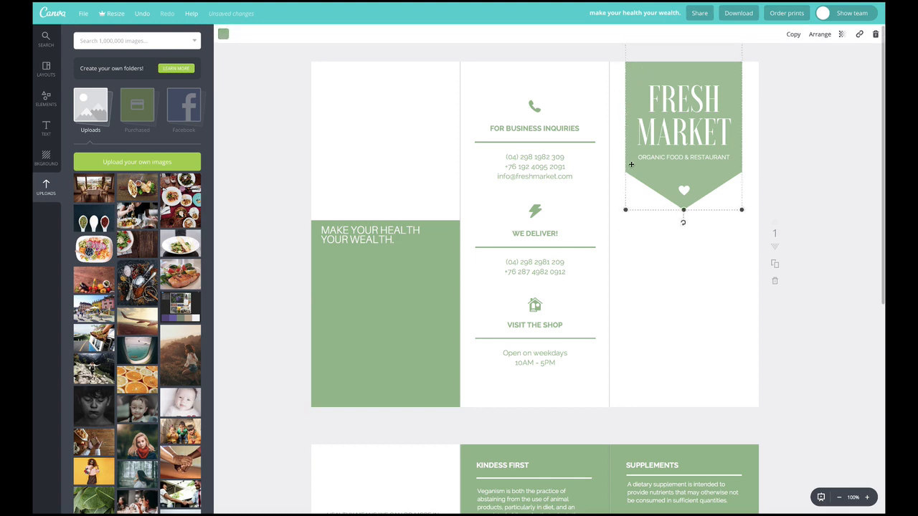
left_click_drag(625, 210, 609, 234)
left_click_drag(741, 232, 736, 172)
left_click(839, 158)
Try the grilled food photo beneath the cover banner and remove it.
left_click_drag(188, 278, 640, 305)
key("Delete")
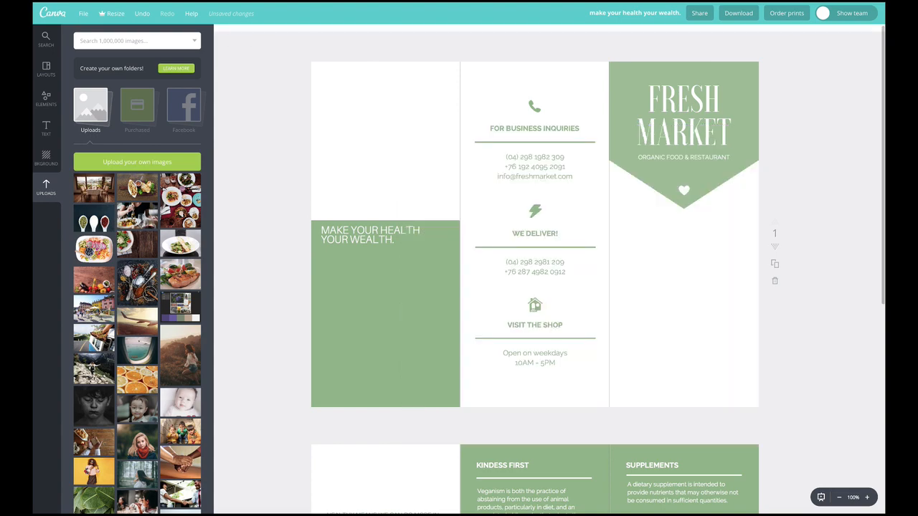
Place the fruit platter photo beneath the cover banner, turned 90° to stand upright and scaled to about the panel's width.
left_click_drag(94, 253, 605, 258)
left_click_drag(392, 102, 595, 255)
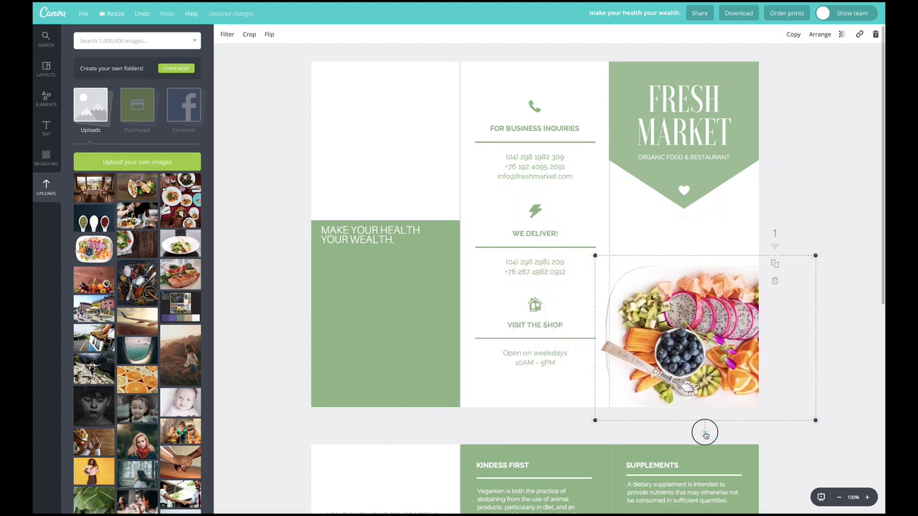
left_click_drag(703, 433, 622, 337)
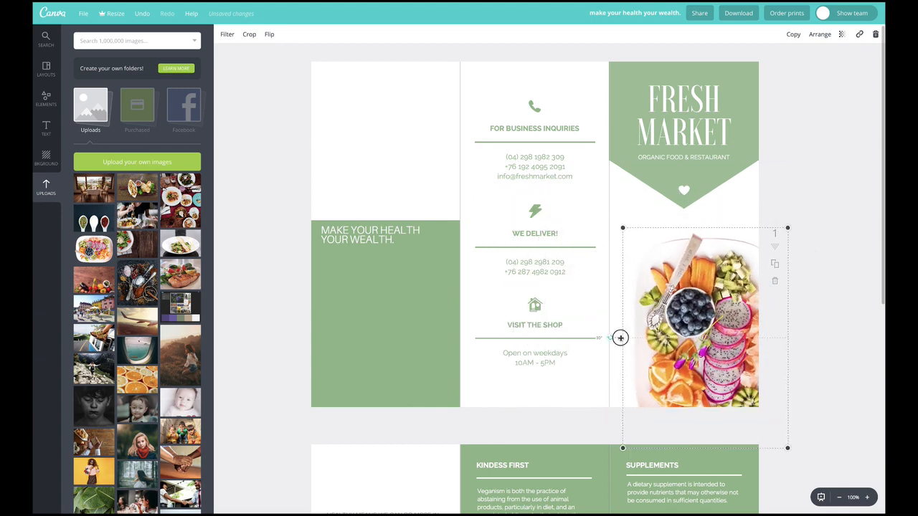
left_click_drag(694, 343, 678, 300)
left_click_drag(603, 405, 612, 391)
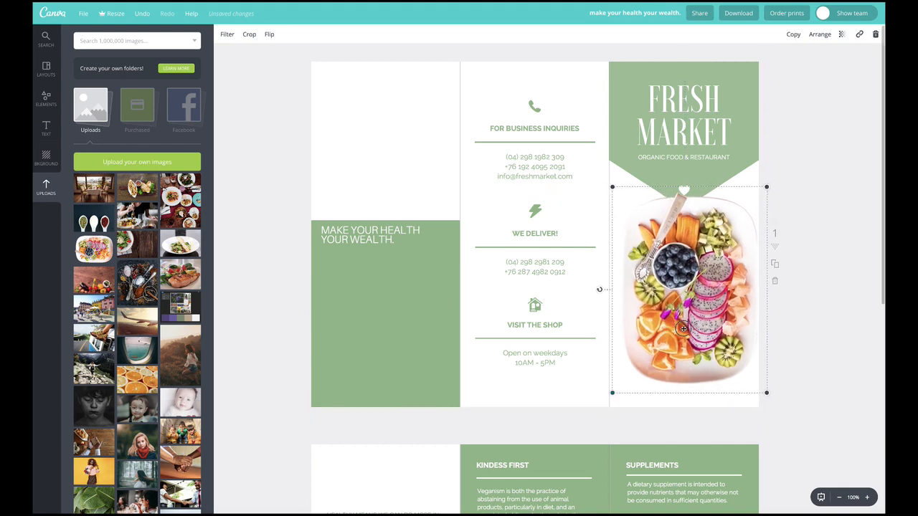
Reposition the fruit platter photo so it sits centred in the cover panel just below the banner's point.
left_click_drag(683, 330, 678, 334)
left_click(783, 166)
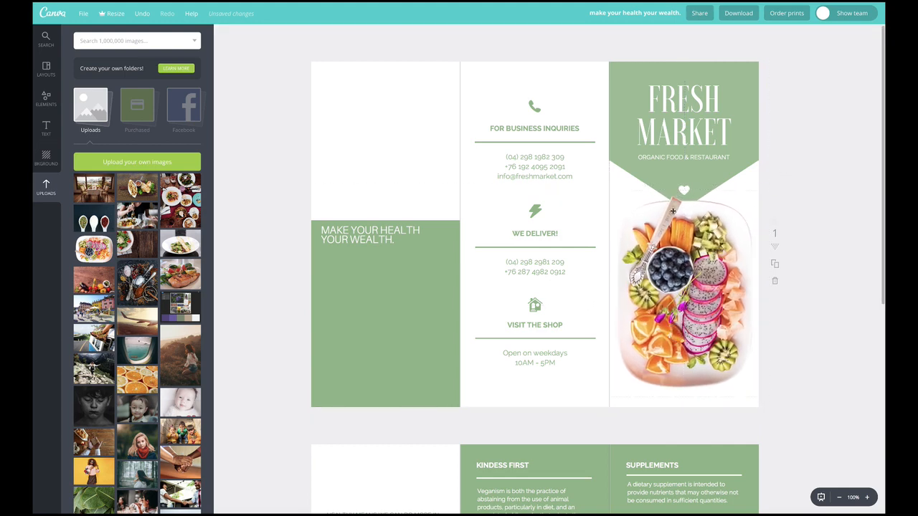
left_click(684, 210)
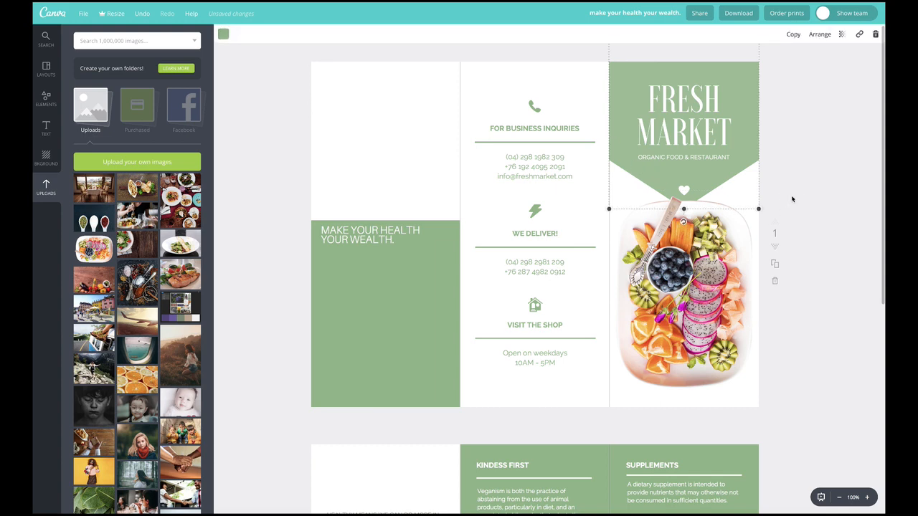
left_click_drag(730, 262, 730, 267)
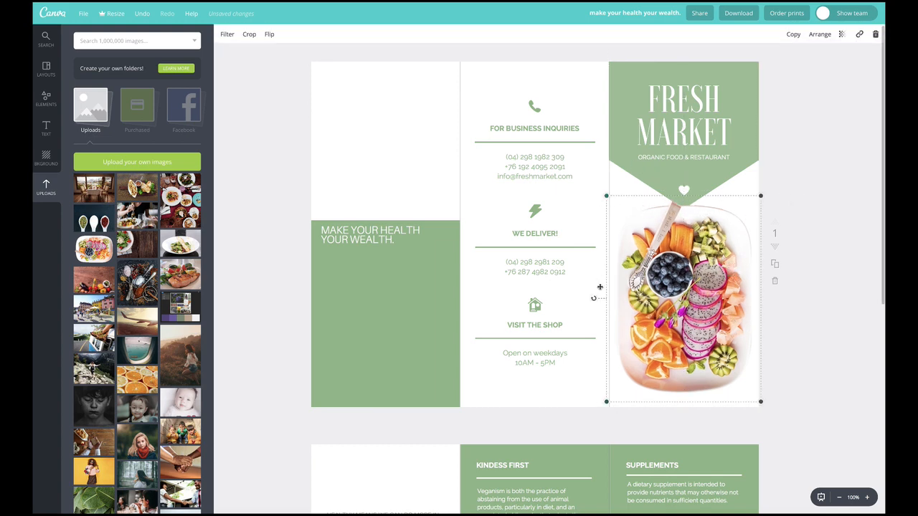
Try tilting the fruit platter photo slightly and shifting it, and undo the changes.
left_click_drag(593, 299, 595, 320)
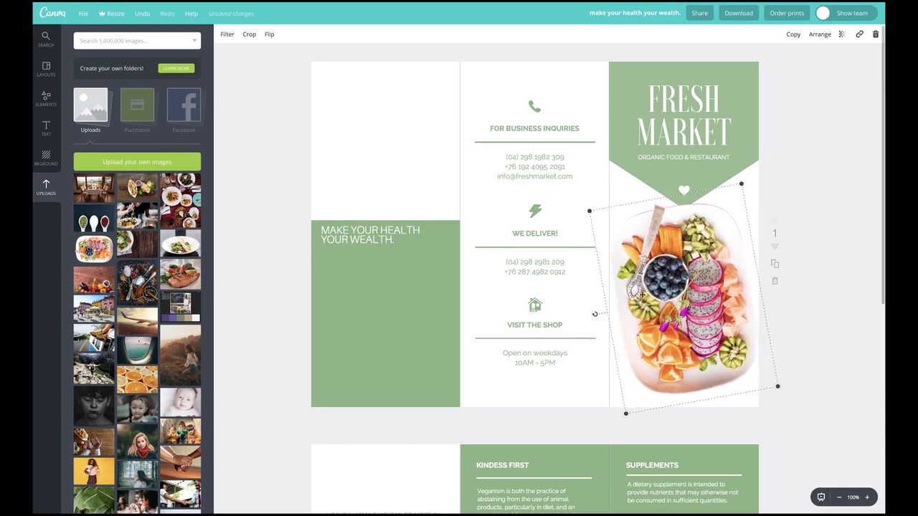
left_click_drag(651, 293, 657, 293)
left_click_drag(738, 212, 736, 212)
left_click(815, 123)
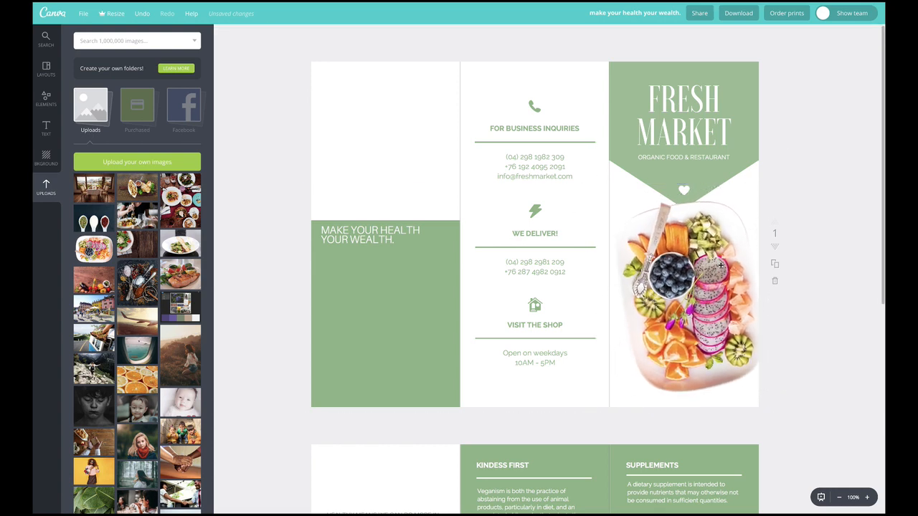
key("ctrl+z")
key("ctrl+z")
left_click(785, 168)
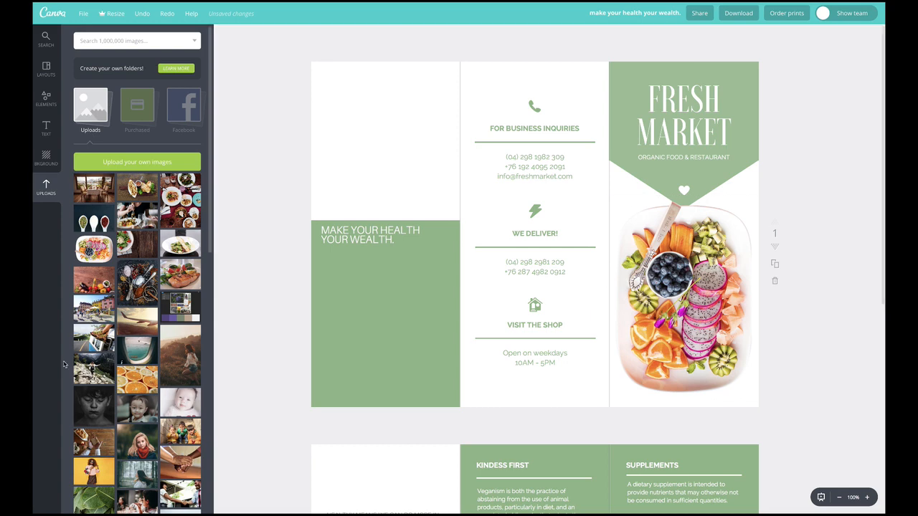
Find the cracked wood-grain photo among the uploaded images and place it over the cover and contact panels.
scroll(155, 351, "down", 1)
scroll(156, 351, "down", 3)
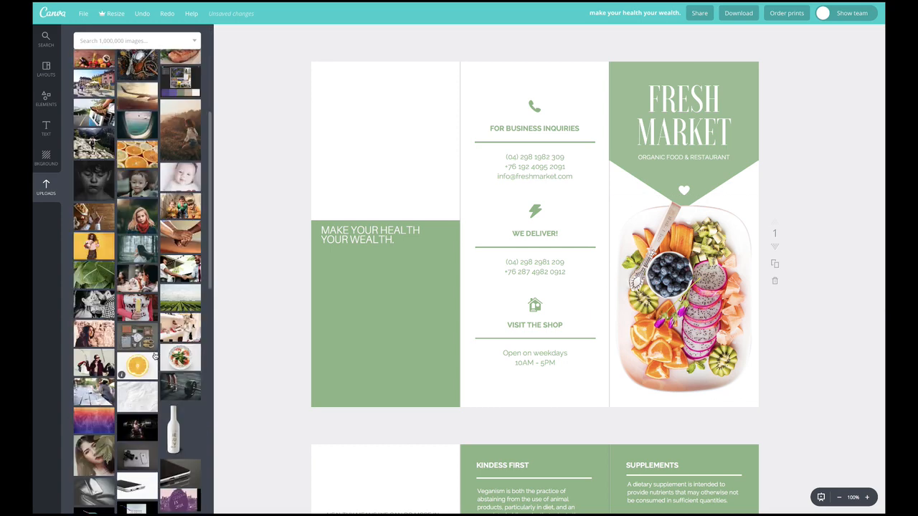
scroll(152, 358, "down", 3)
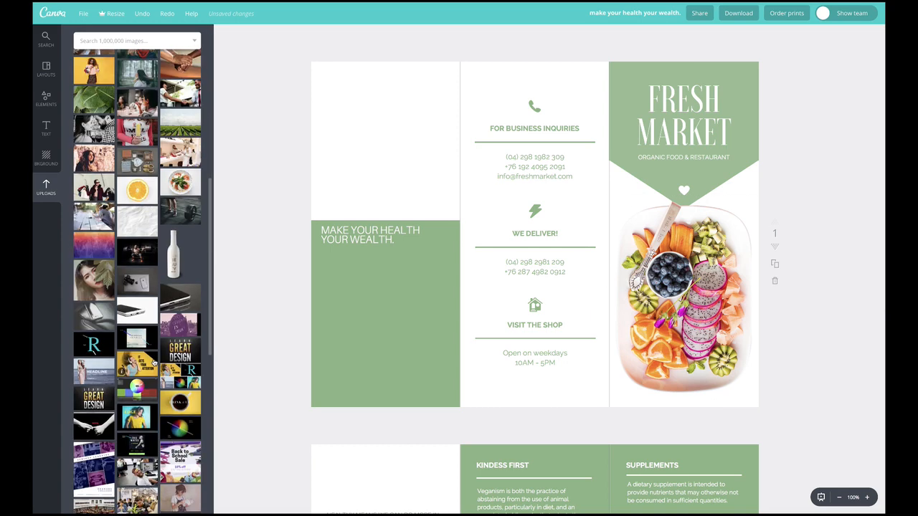
scroll(153, 362, "down", 3)
scroll(153, 362, "down", 3)
scroll(173, 408, "down", 5)
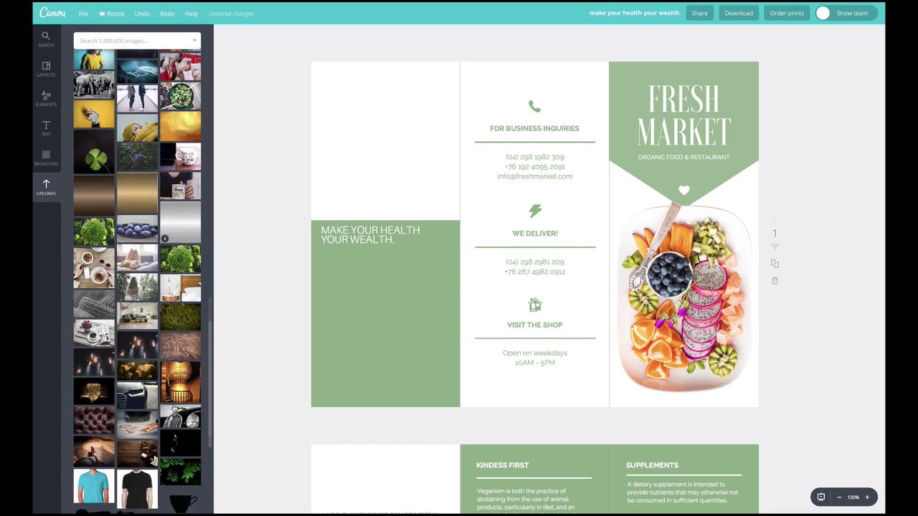
left_click_drag(442, 220, 793, 211)
Send the wood-grain photo back several layers, behind the fruit platter and the contact panel's icons and text.
left_click(818, 34)
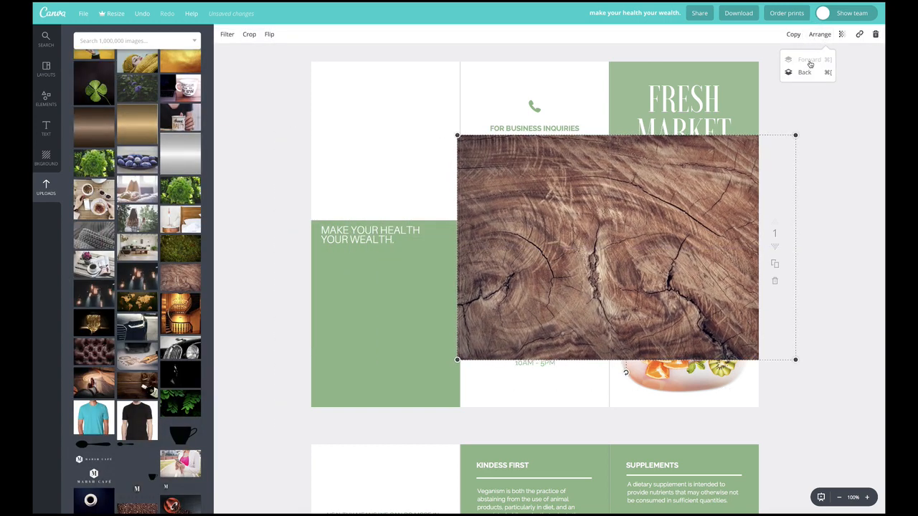
left_click(804, 72)
left_click(806, 71)
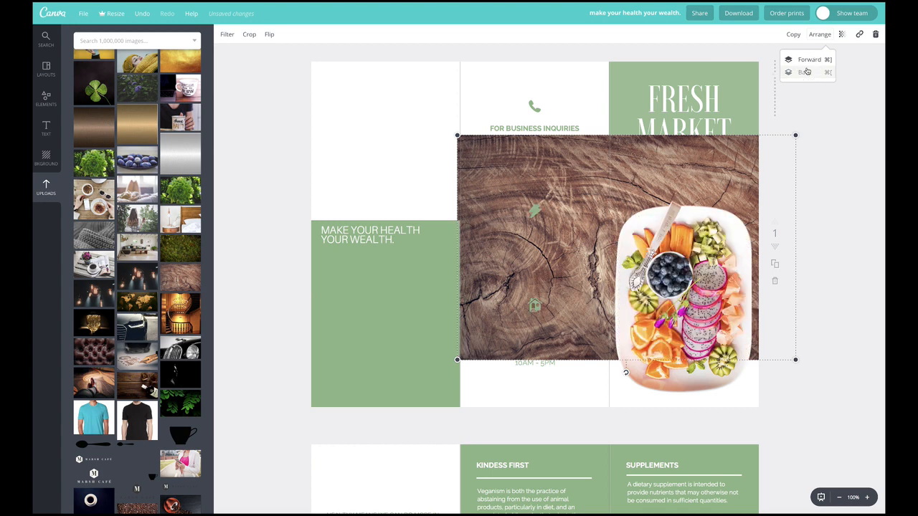
left_click(805, 72)
left_click(805, 72)
left_click(806, 72)
left_click(806, 72)
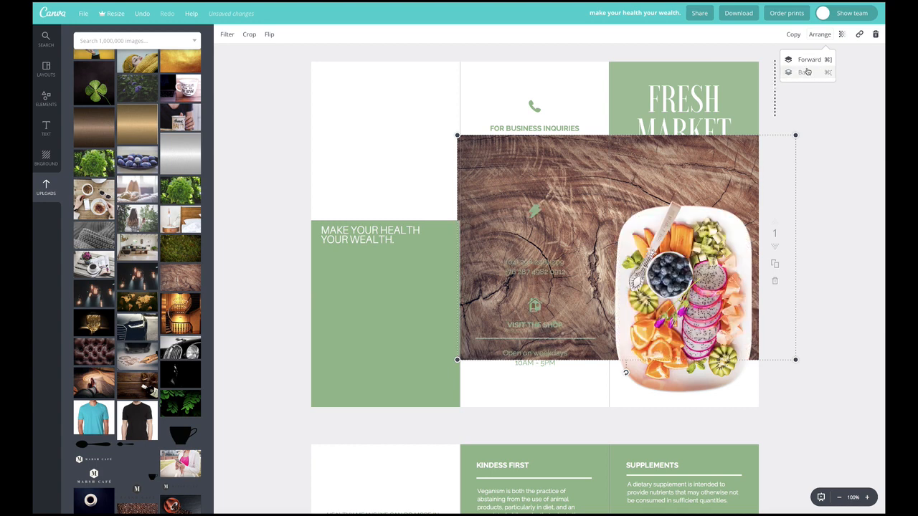
left_click(806, 72)
left_click(806, 72)
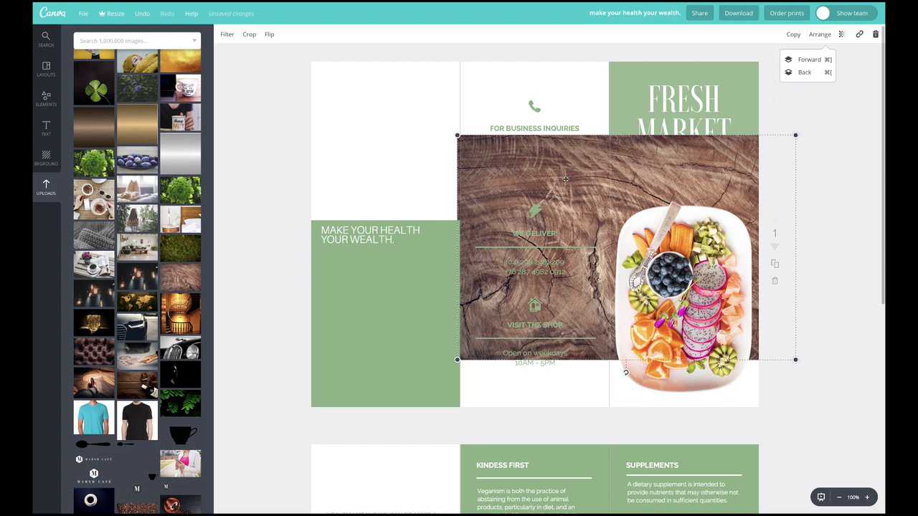
Enlarge and shift the wood-grain photo so it fills the cover panel from behind the banner down to the page's lower edge.
left_click_drag(514, 167, 645, 185)
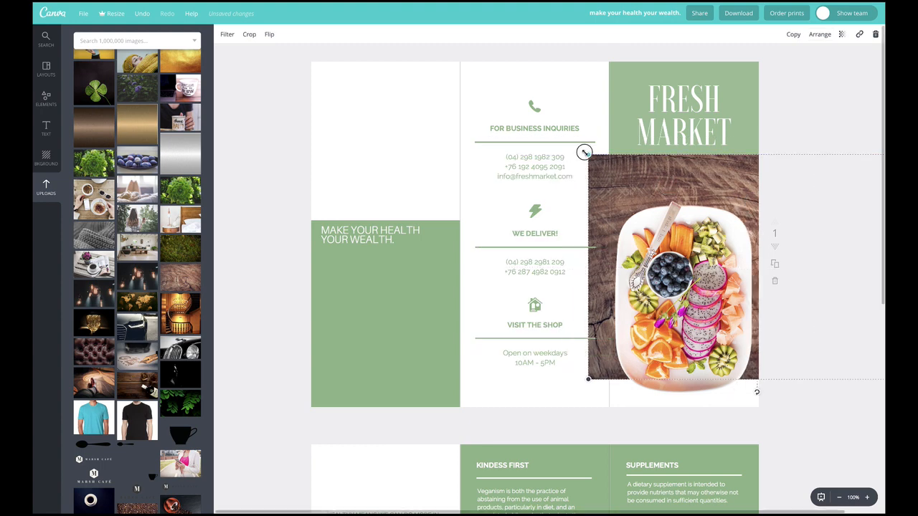
left_click_drag(584, 152, 506, 96)
left_click_drag(649, 157, 595, 188)
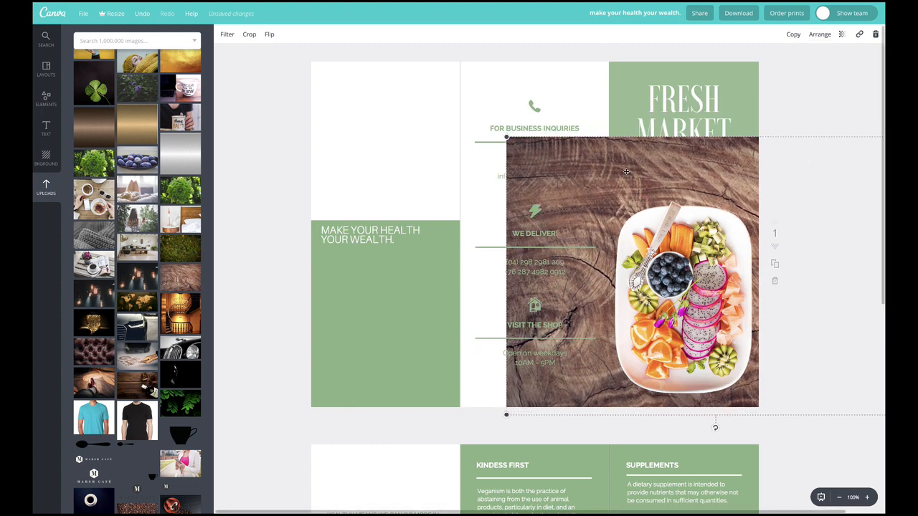
Crop the wood-grain photo to start at the cover panel's fold, keeping its full height and a slight overhang past the page's outer edge.
double_click(626, 172)
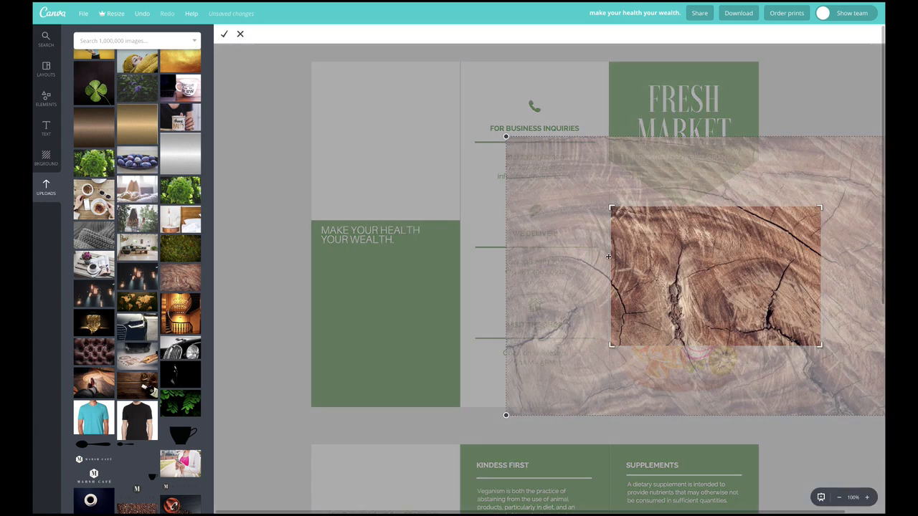
left_click_drag(611, 208, 609, 137)
left_click_drag(823, 346, 798, 442)
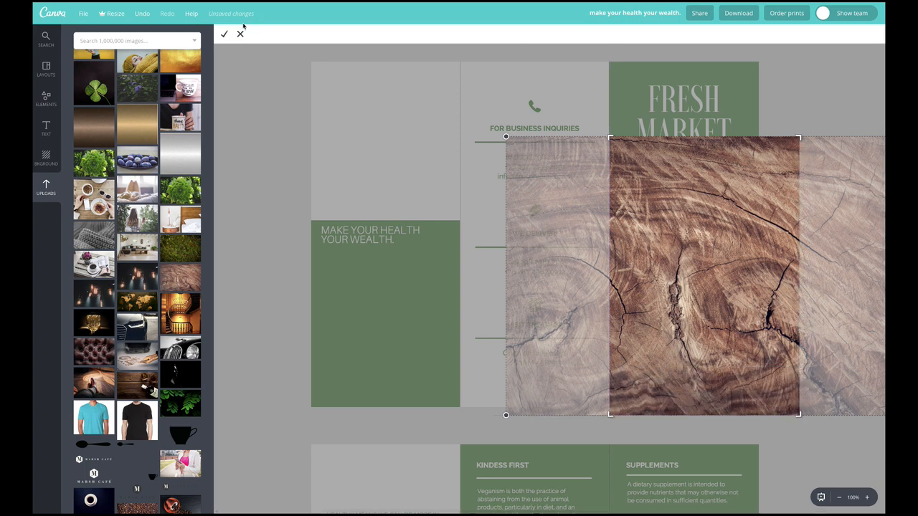
left_click(223, 35)
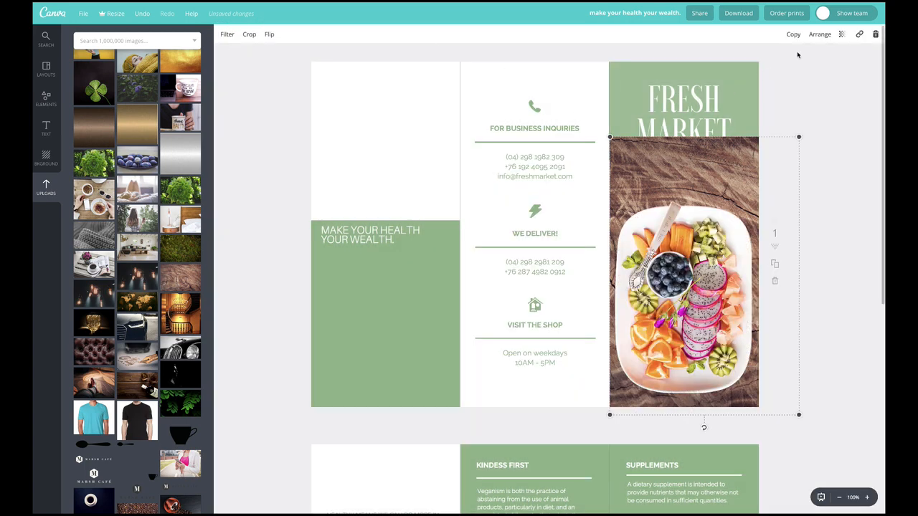
Send the cropped wood photo back behind the cover's web address, title, tagline, heart and green banner.
left_click(820, 34)
left_click(804, 71)
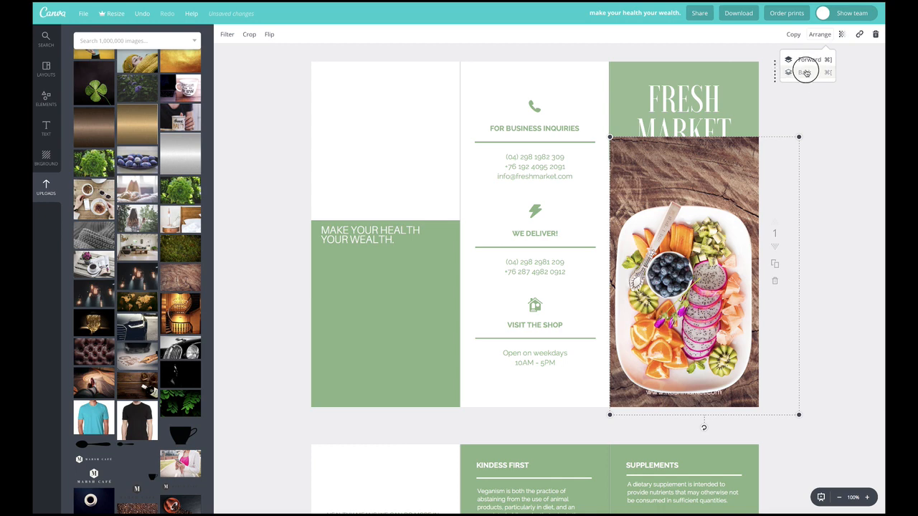
left_click(806, 72)
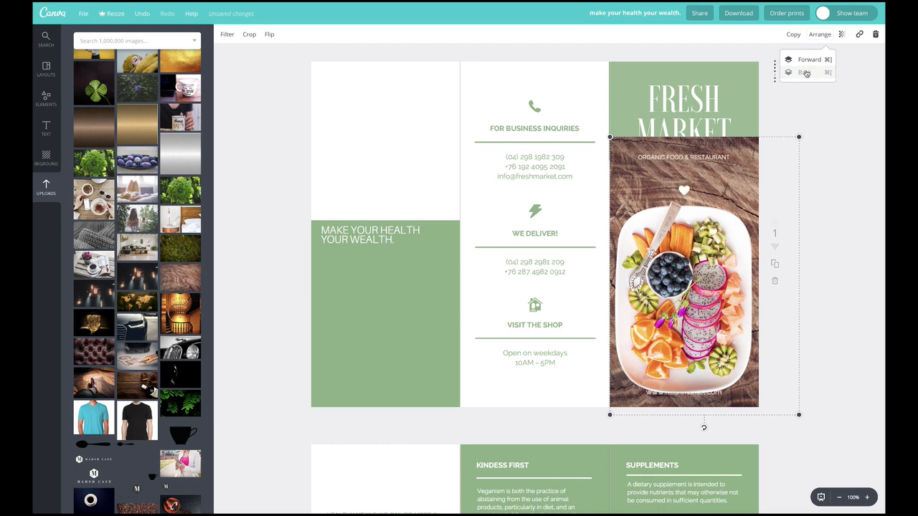
left_click(806, 72)
left_click(806, 73)
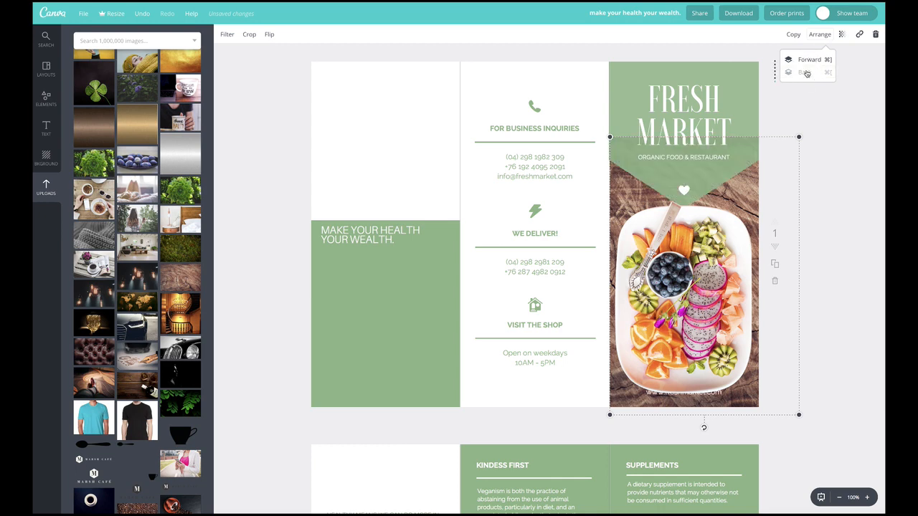
left_click(824, 107)
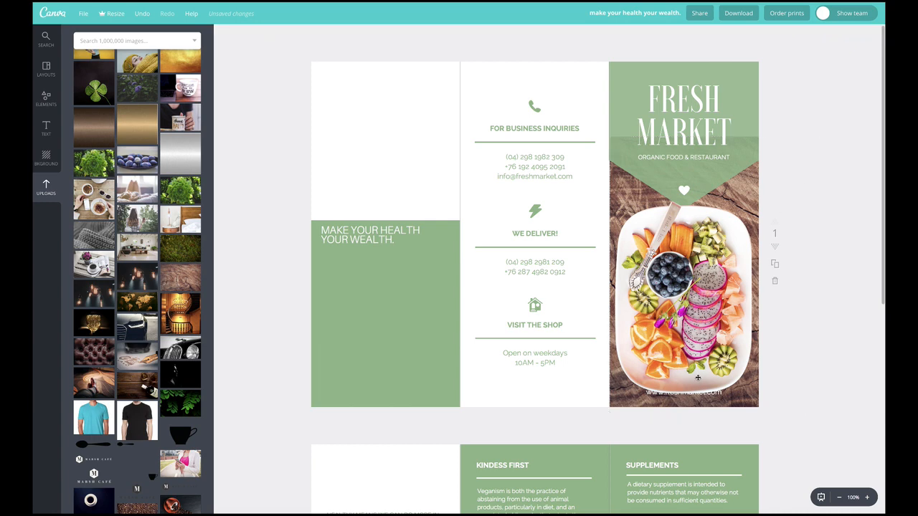
Move the fruit platter photo up until it clears the web address at the foot of the cover.
left_click_drag(697, 371, 695, 366)
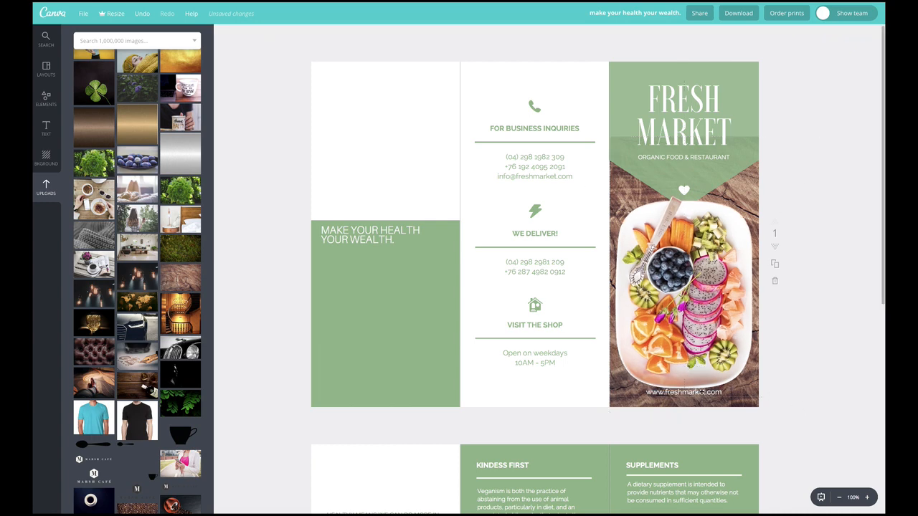
left_click_drag(697, 398, 696, 389)
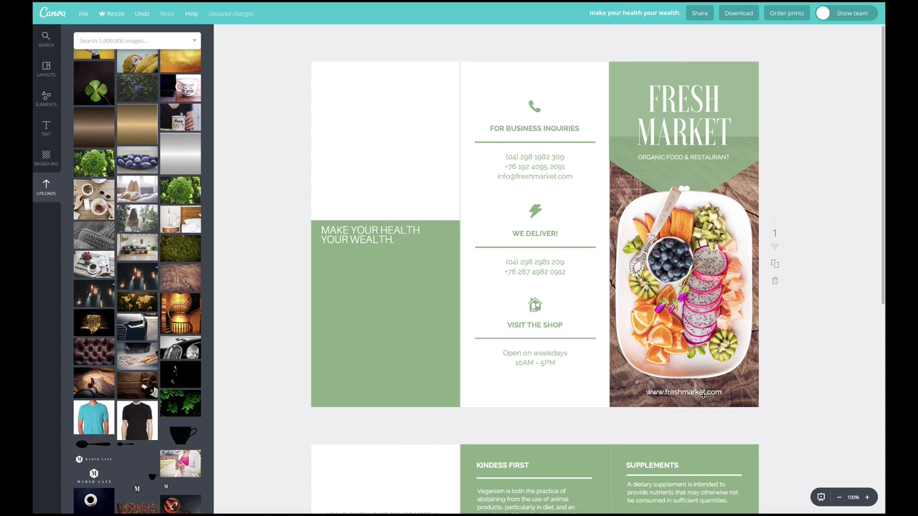
Make the cover's web address bold and set its font size to 14.
left_click(704, 397)
key("ctrl+a")
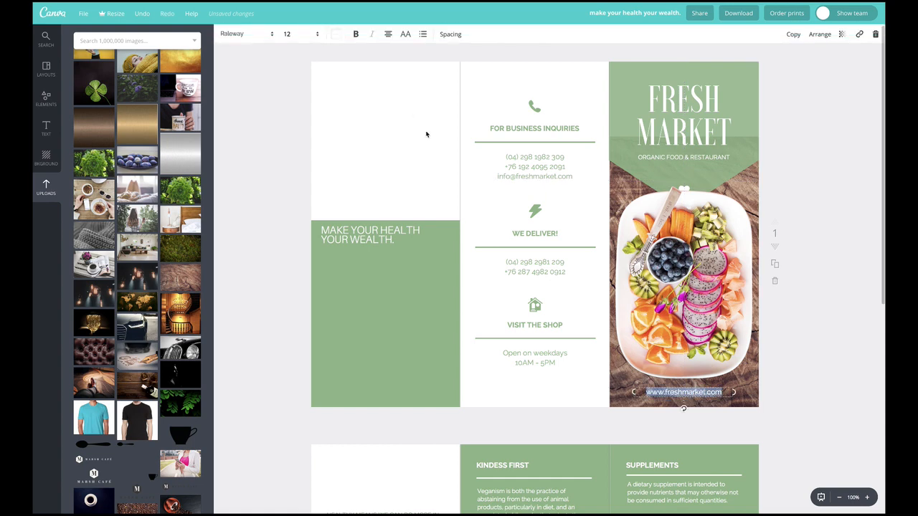
left_click(355, 34)
left_click(300, 33)
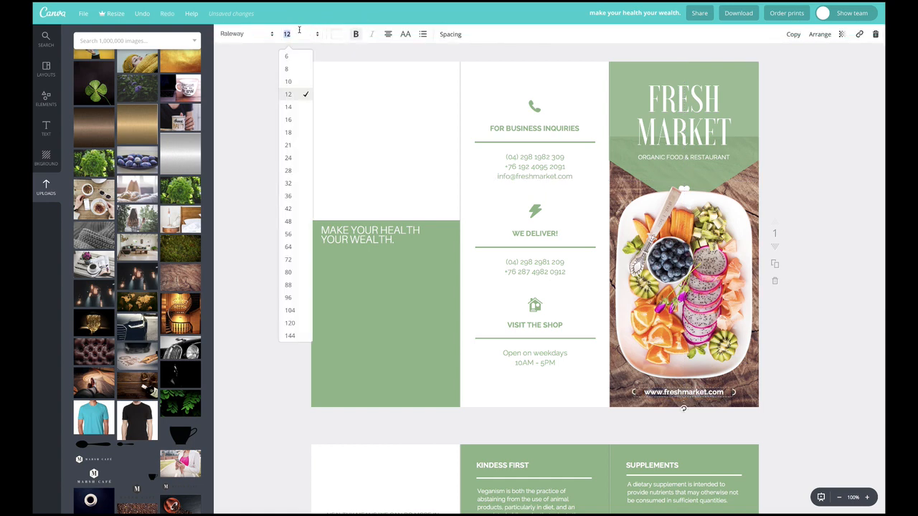
left_click(286, 108)
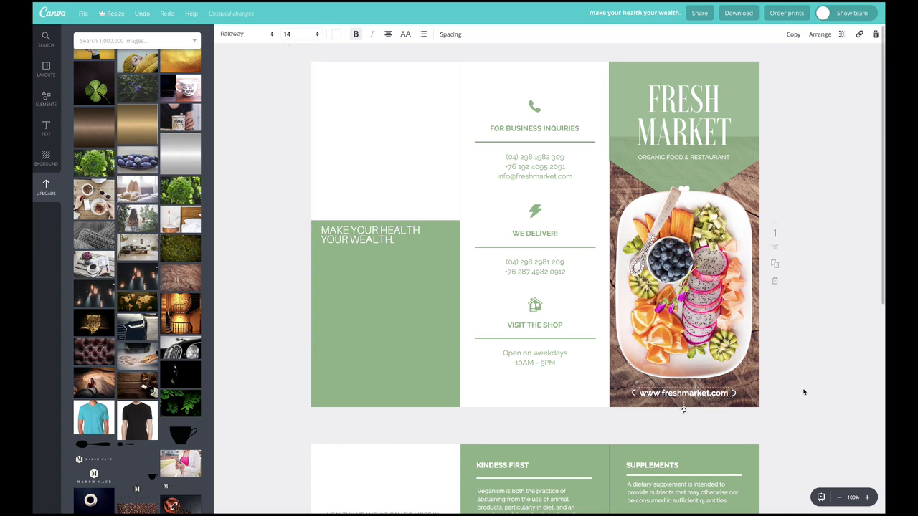
left_click(760, 399)
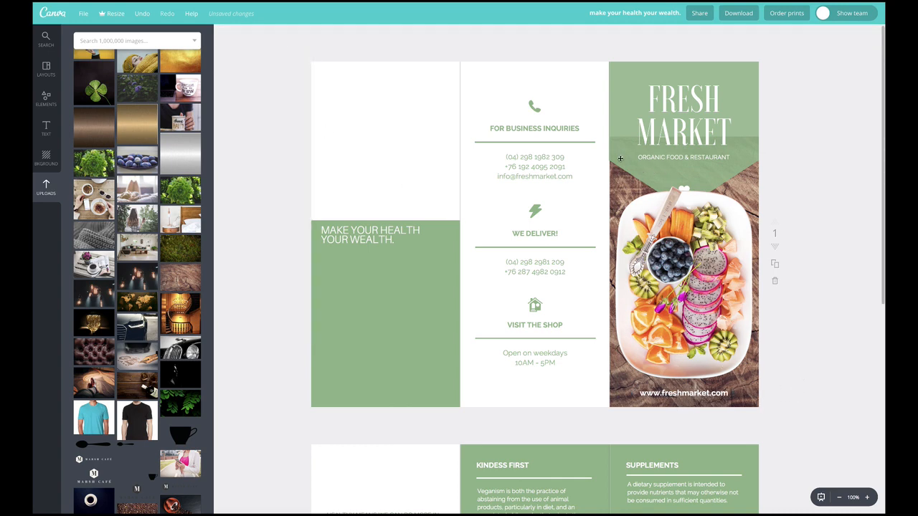
Send the fruit platter photo behind the green banner and heart while keeping it in front of the wood background.
left_click(685, 200)
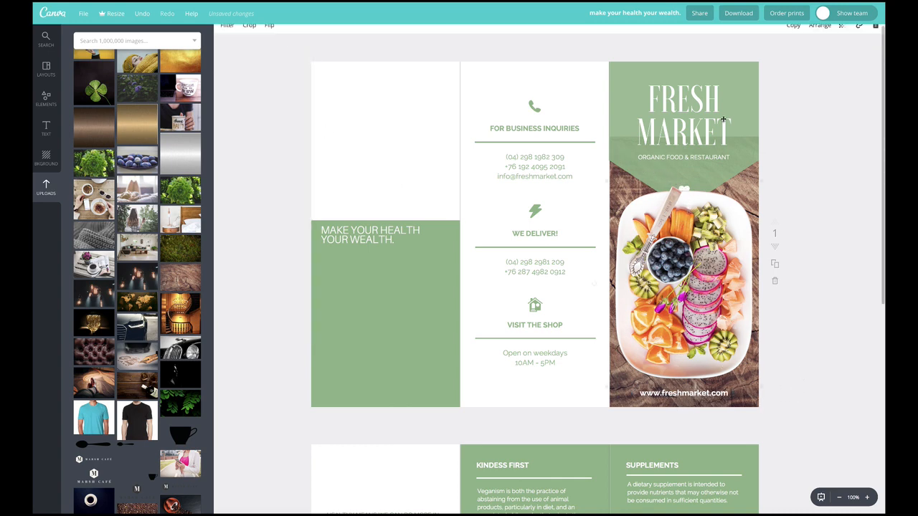
left_click(819, 33)
left_click(807, 72)
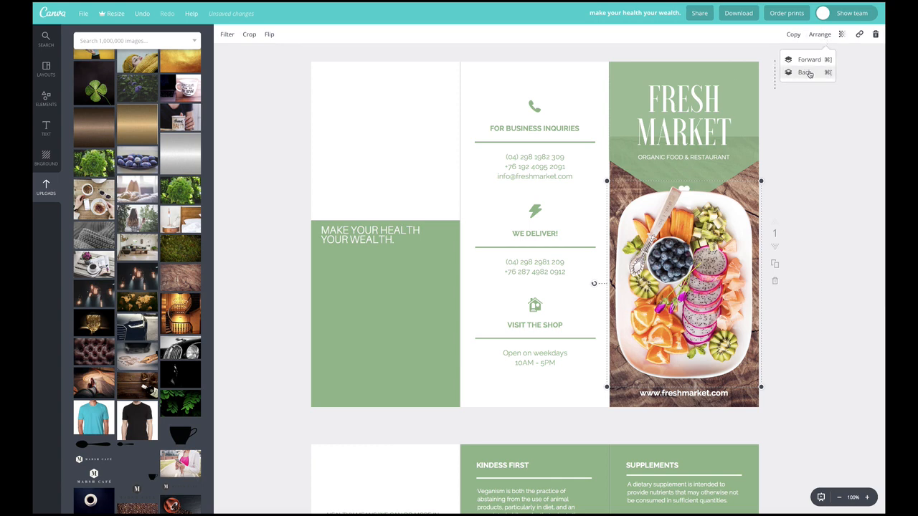
left_click(808, 73)
left_click(808, 60)
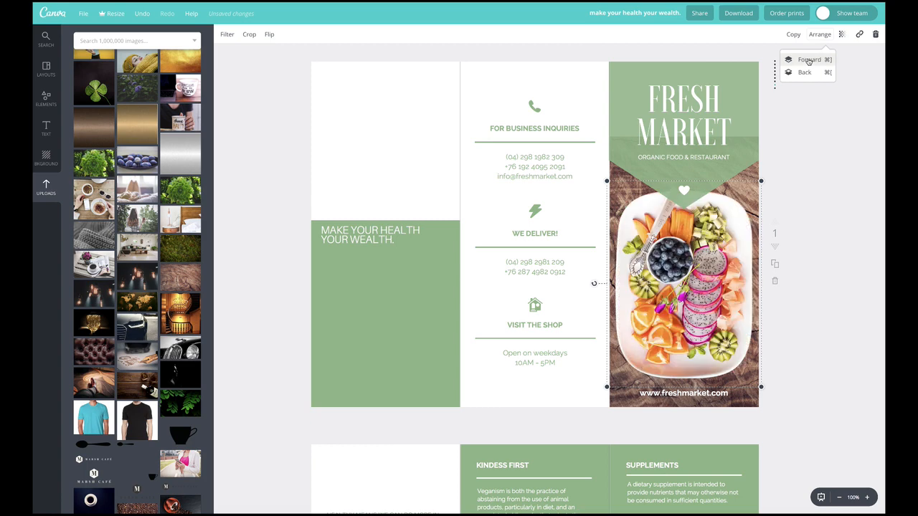
left_click(817, 222)
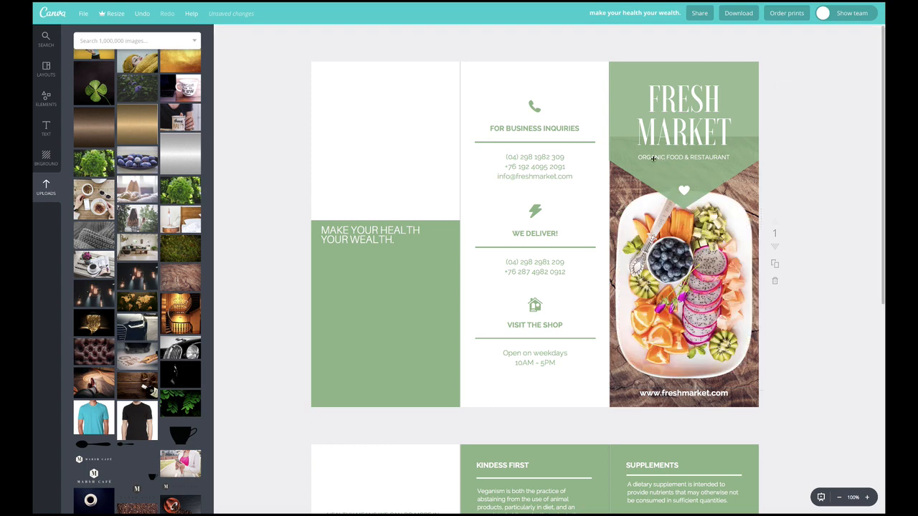
Shorten the green banner slightly so its point sits higher on the platter, and delete the heart icon.
left_click(625, 141)
left_click_drag(684, 206, 685, 186)
left_click(776, 166)
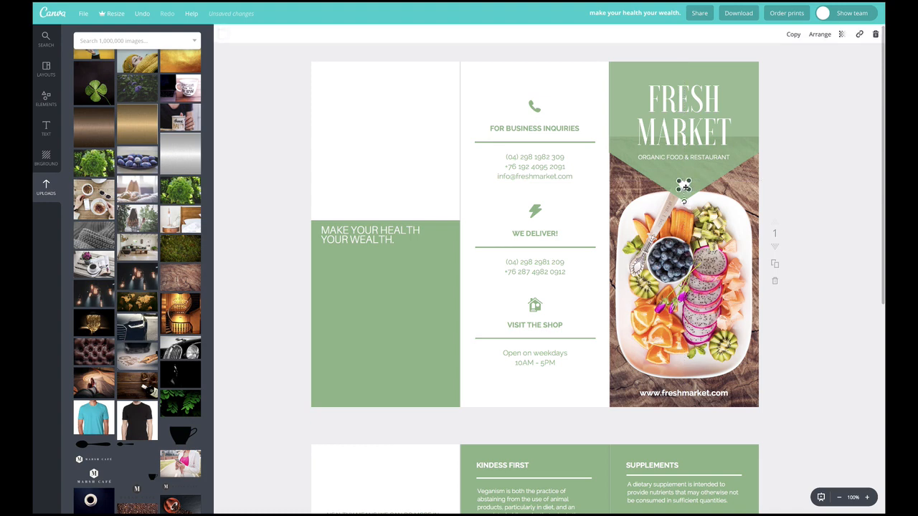
left_click(874, 35)
Look through the illustrations collection for an icon to replace the heart.
left_click(45, 99)
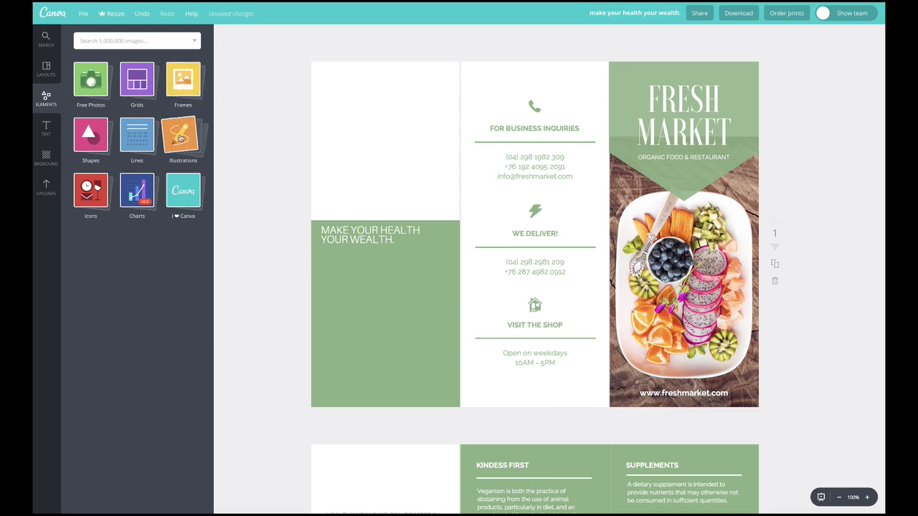
left_click(182, 136)
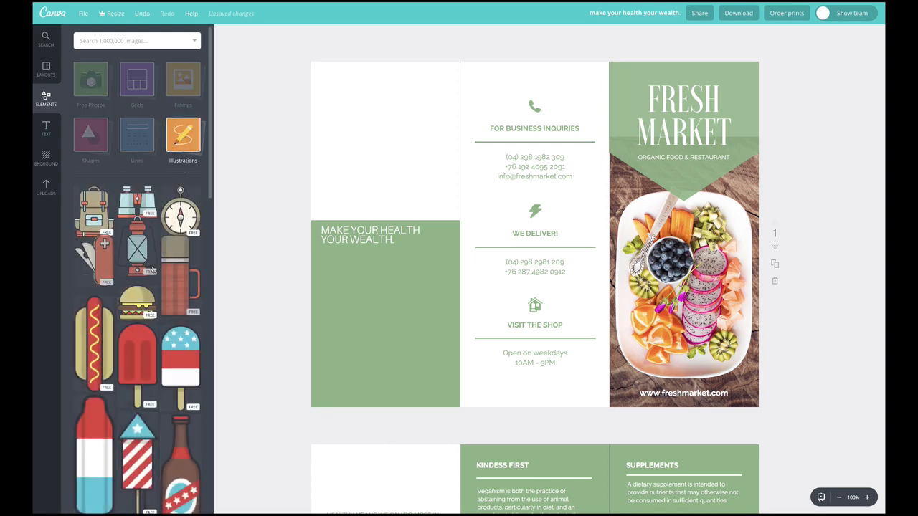
scroll(136, 251, "down", 5)
Search the image library for "food" and look through the results for a suitable banner icon.
left_click(102, 37)
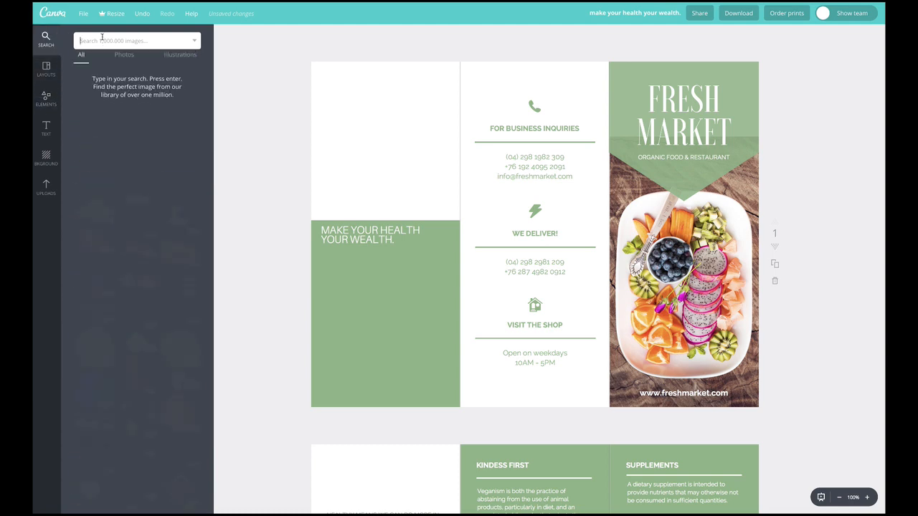
type("food")
key("Return")
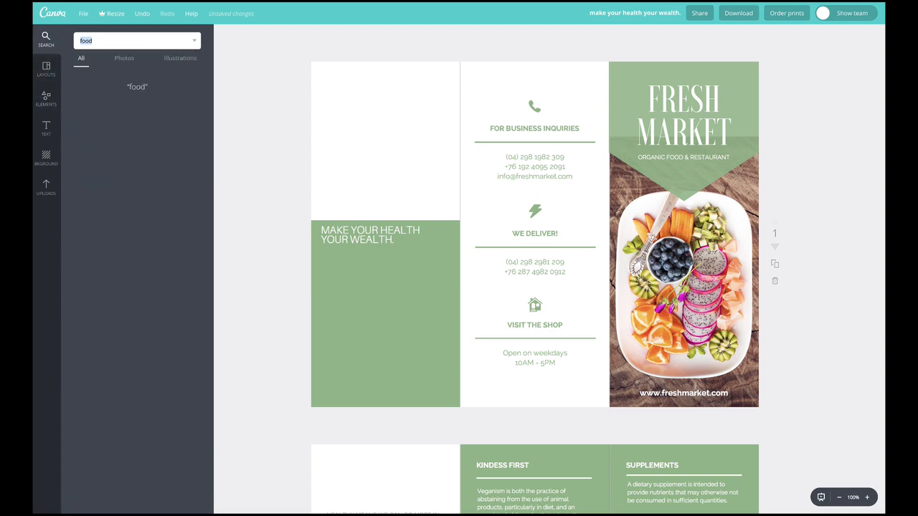
scroll(136, 287, "down", 5)
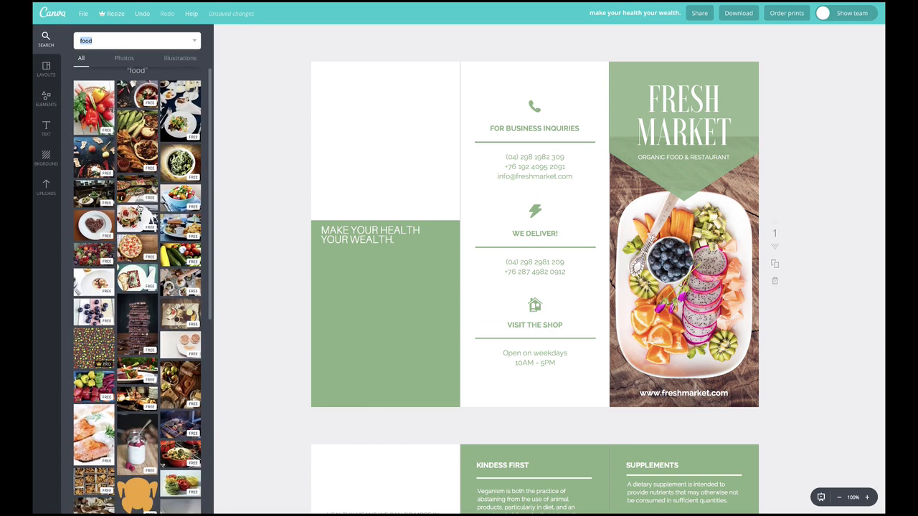
scroll(136, 215, "down", 5)
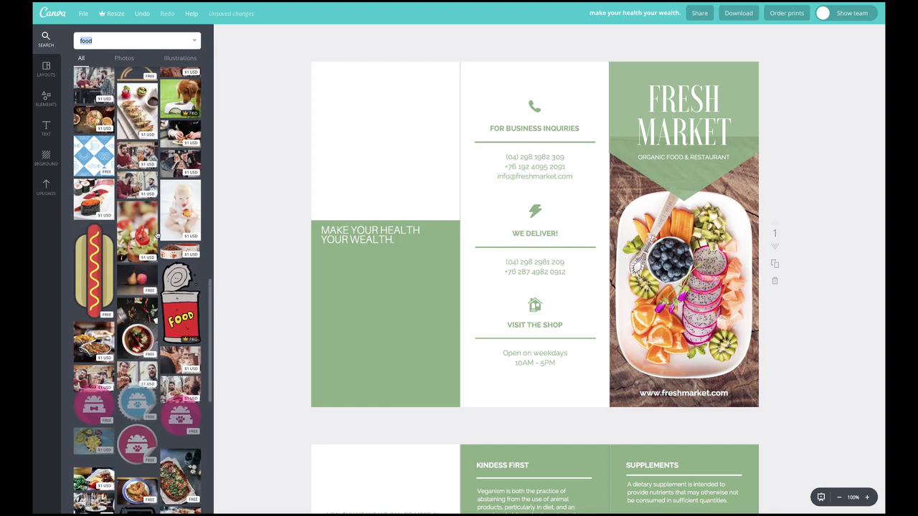
scroll(157, 236, "down", 8)
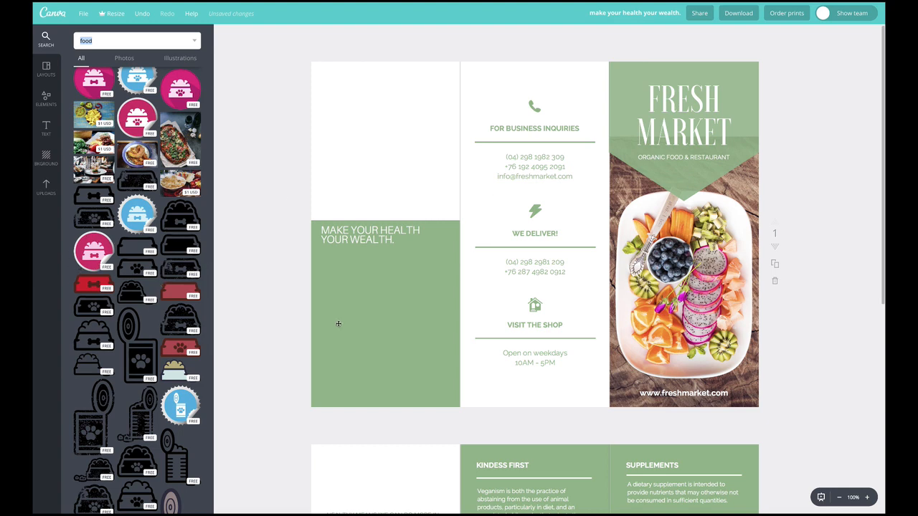
scroll(174, 337, "down", 4)
scroll(174, 337, "down", 5)
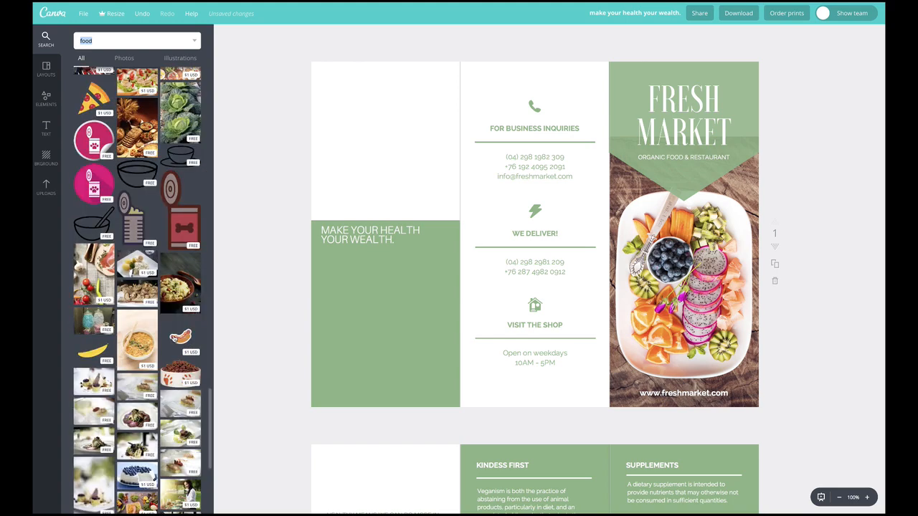
scroll(174, 337, "down", 2)
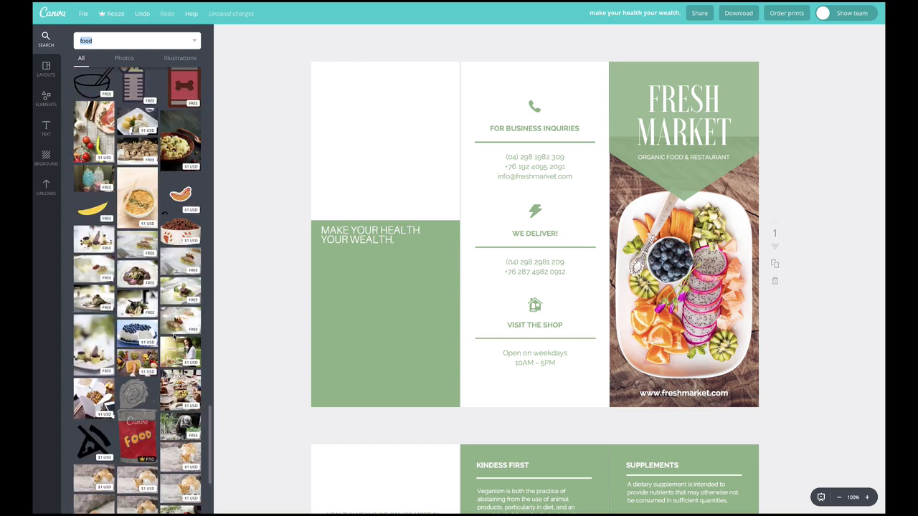
Search the illustrations for "spoon" and place the free black crossed spoon-and-fork icon in the banner's point.
scroll(163, 238, "up", 10)
scroll(163, 238, "up", 10)
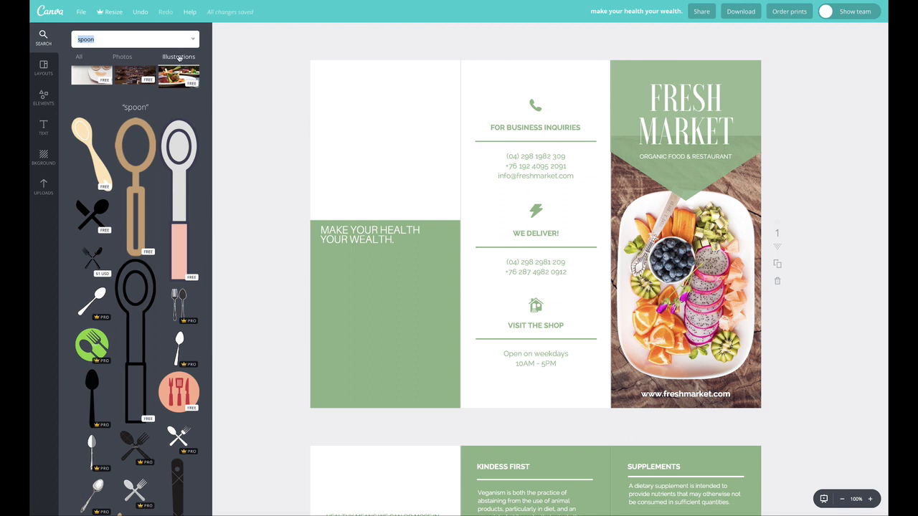
left_click_drag(97, 213, 691, 174)
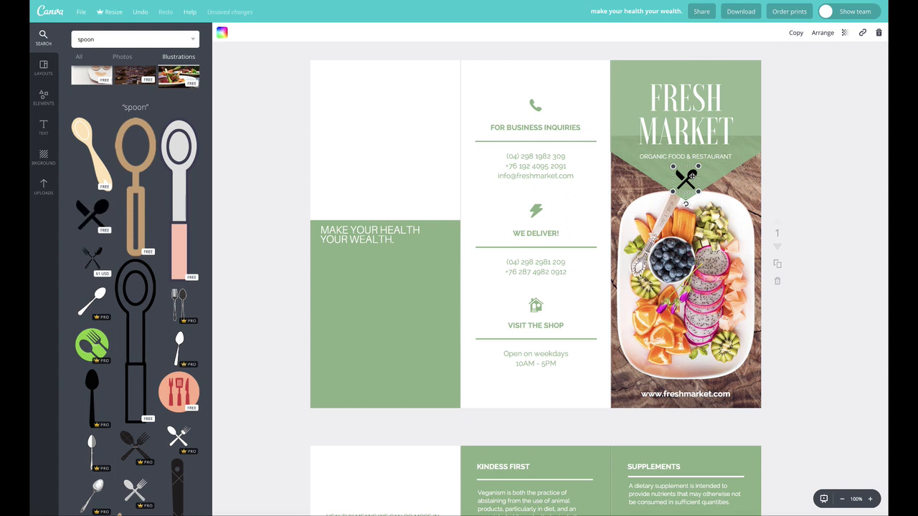
Recolor the crossed spoon-and-fork icon on the cover banner to white.
left_click(222, 33)
left_click(295, 152)
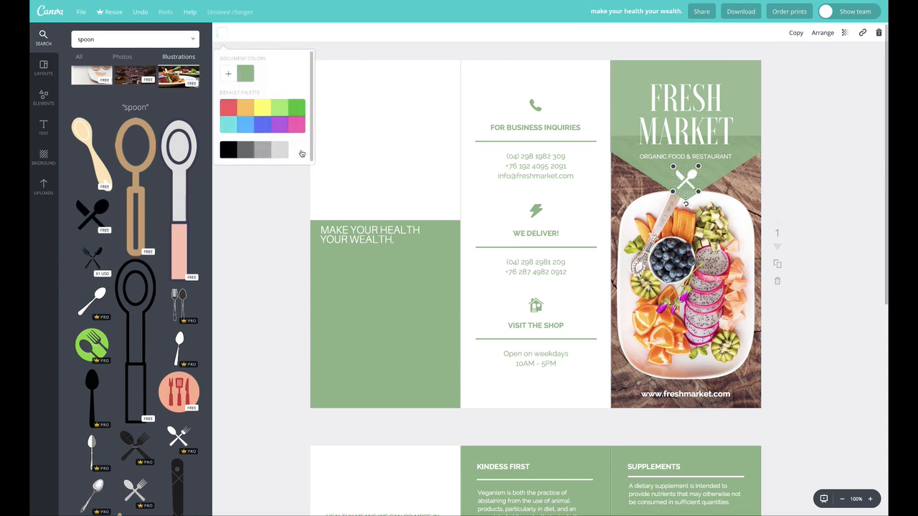
left_click(281, 223)
left_click(334, 148)
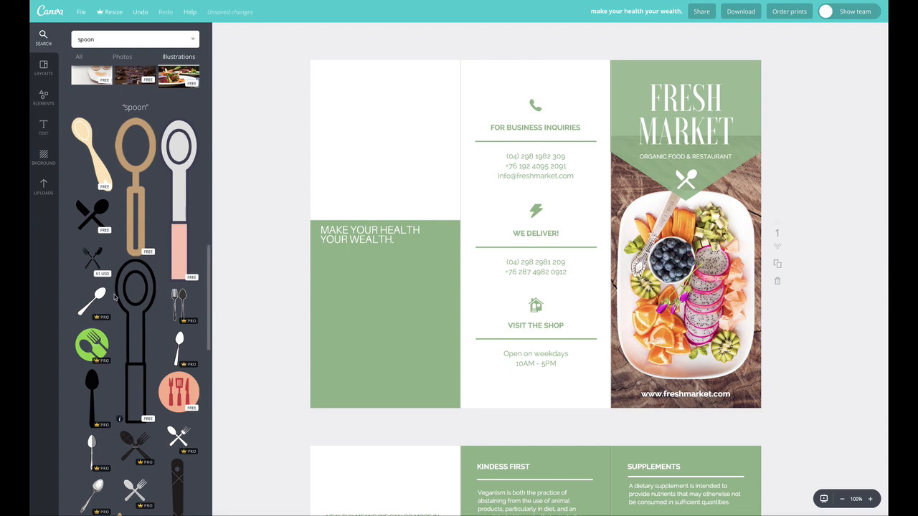
scroll(116, 301, "down", 3)
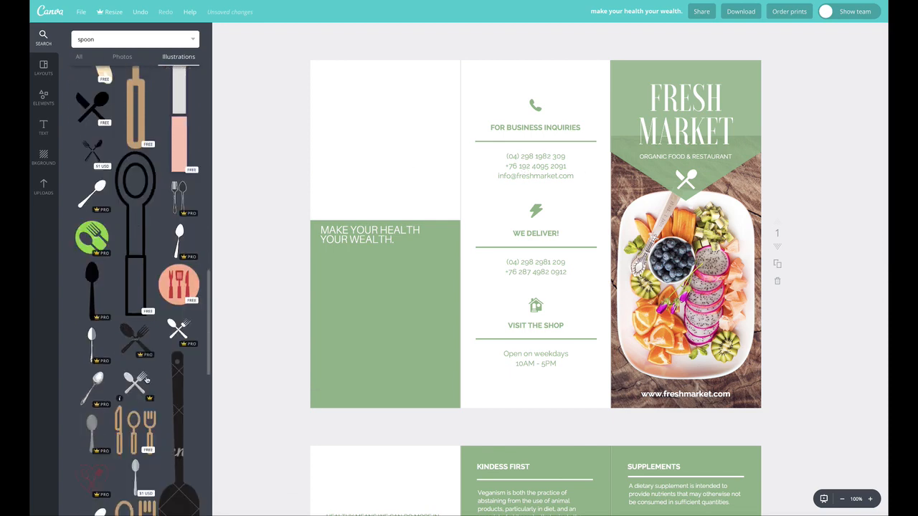
scroll(154, 387, "down", 2)
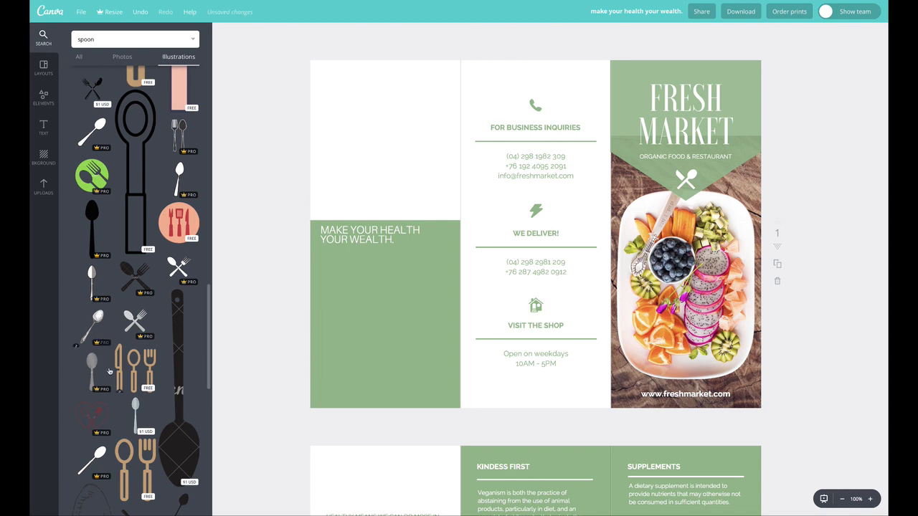
scroll(152, 382, "up", 10)
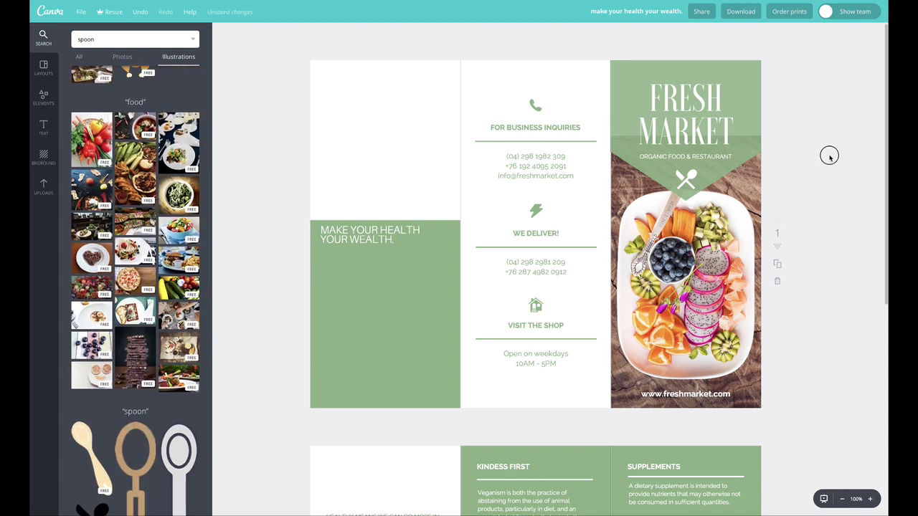
Move the FRESH MARKET title and the "ORGANIC FOOD & RESTAURANT" tagline slightly higher on the cover banner.
left_click_drag(700, 94, 703, 87)
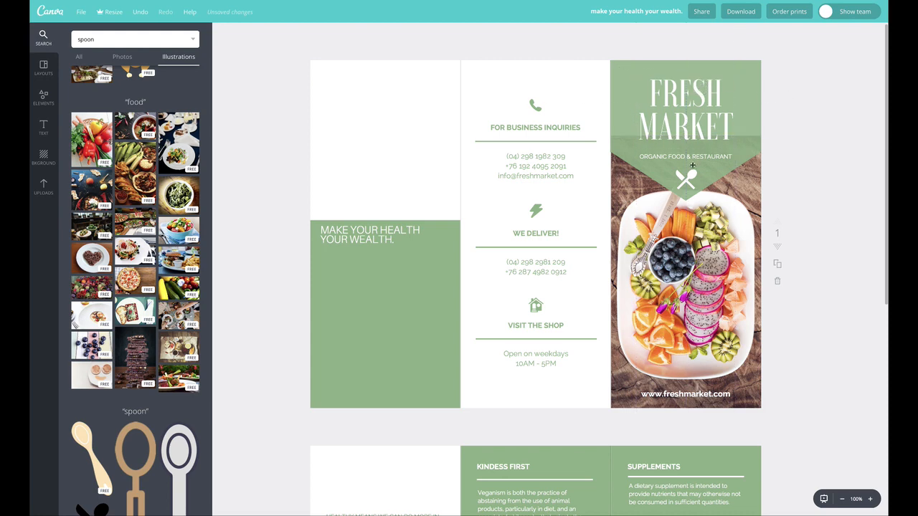
left_click_drag(692, 156, 698, 151)
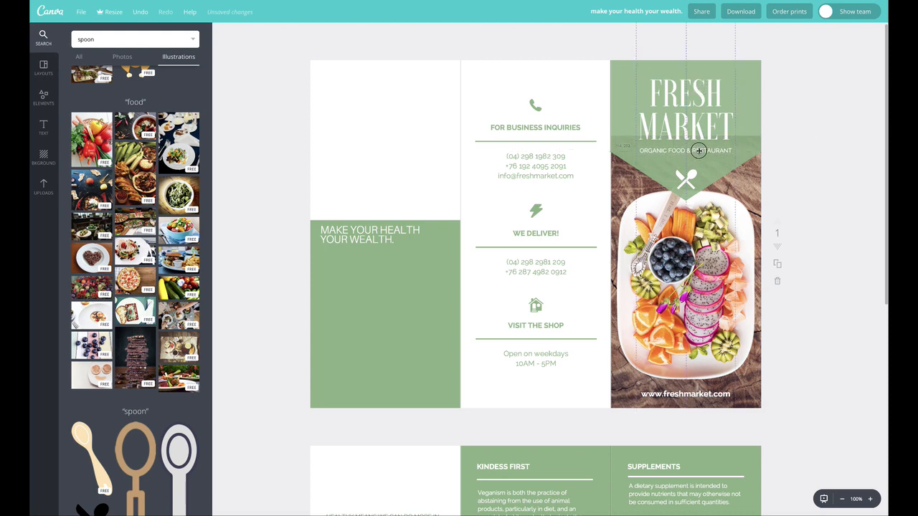
Shrink the white spoon-and-fork icon and centre it under the tagline, and shorten the green banner slightly.
left_click(870, 498)
left_click(870, 498)
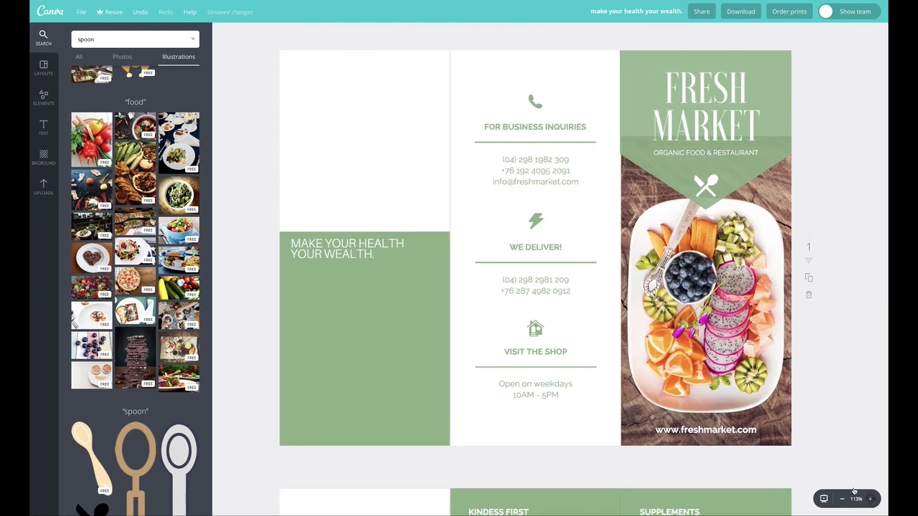
scroll(717, 317, "up", 1)
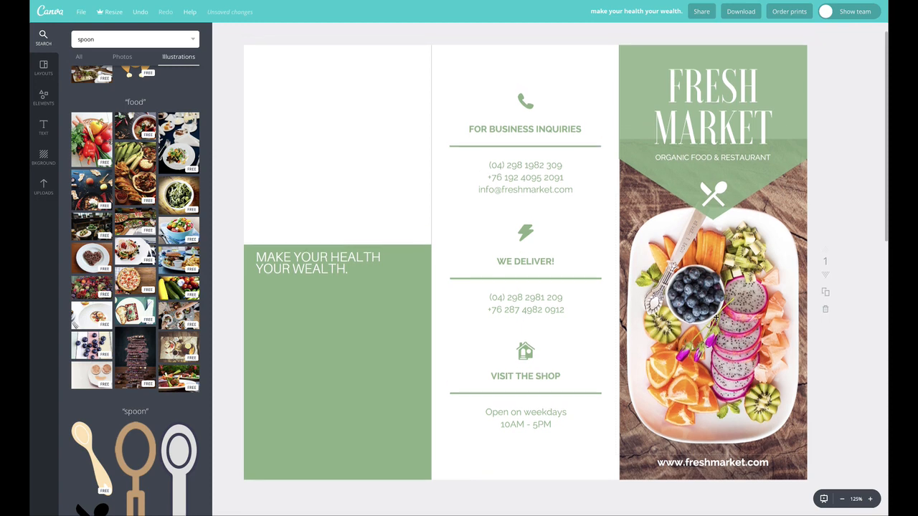
left_click_drag(723, 190, 728, 172)
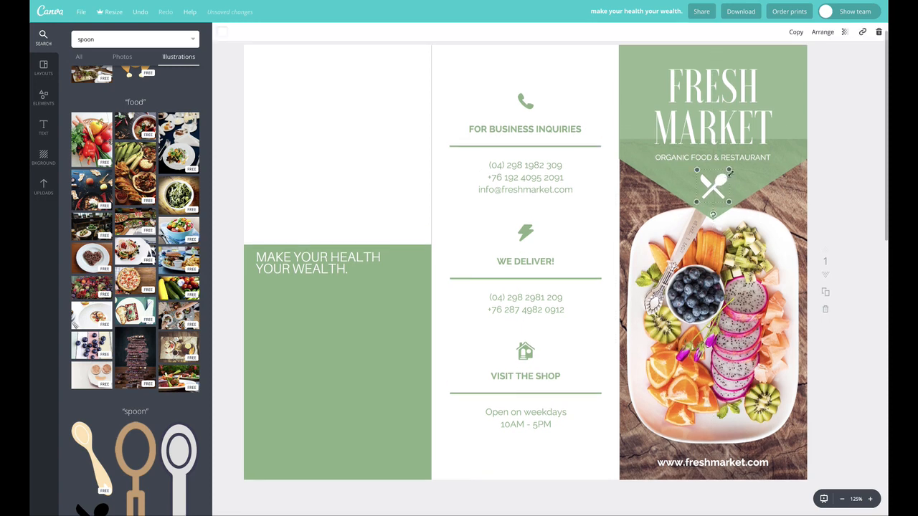
left_click(821, 161)
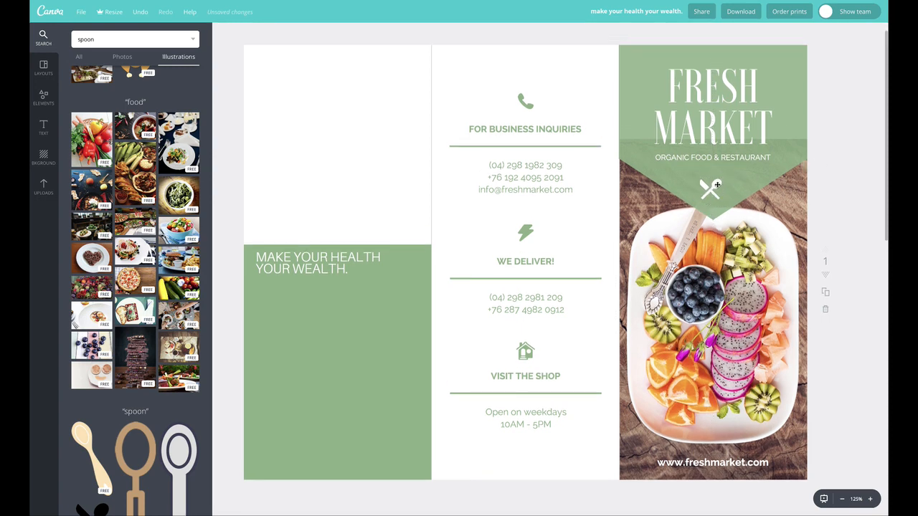
left_click_drag(720, 181, 733, 176)
left_click(795, 138)
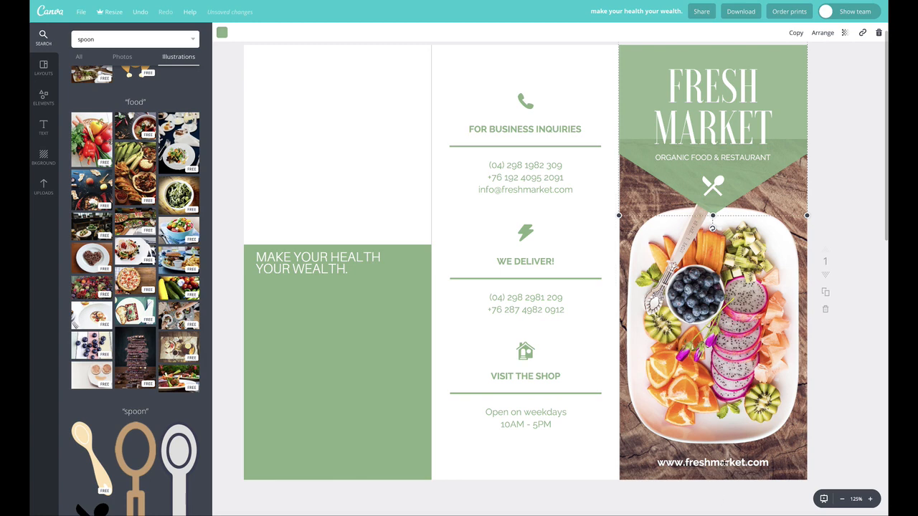
Fine-tune the vertical position of the web address below the fruit platter, keeping it centred on the cover.
left_click(735, 462)
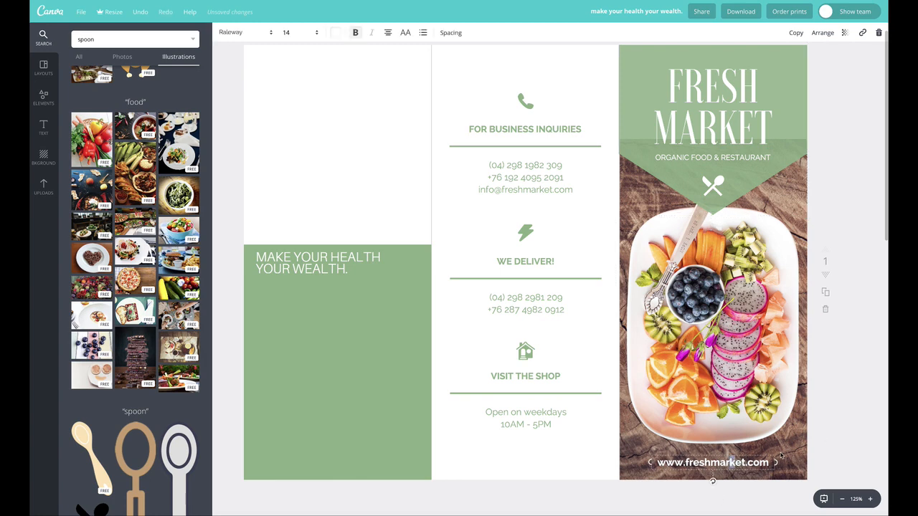
mouse_move(754, 463)
left_mouse_down()
mouse_move(731, 465)
mouse_move(757, 465)
left_mouse_up()
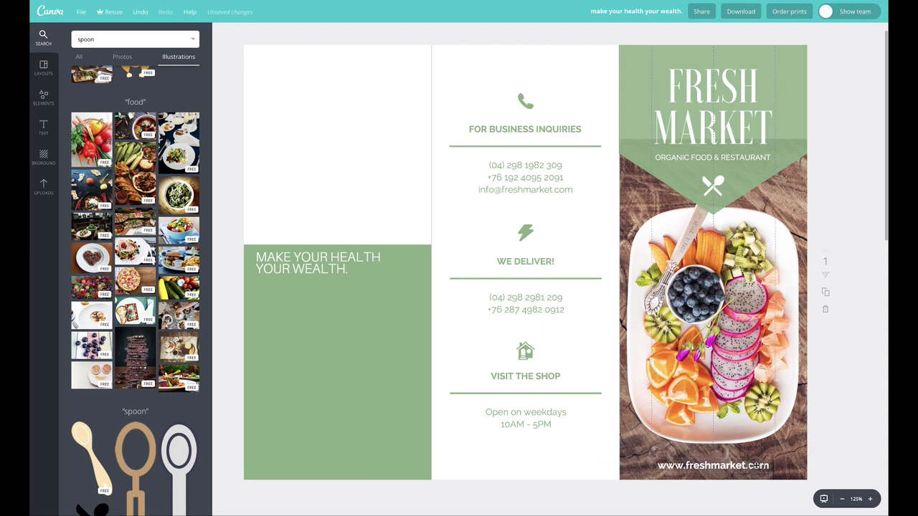
left_click_drag(755, 465, 757, 462)
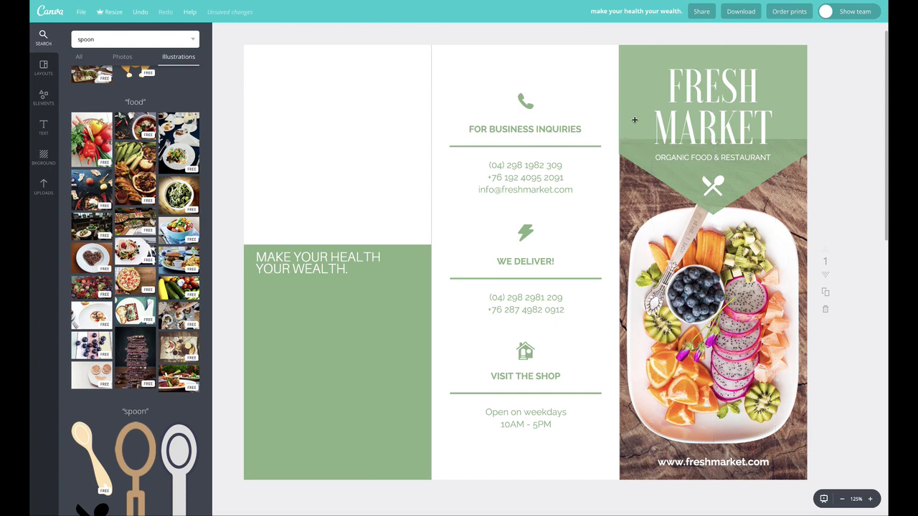
Make the green cover banner fully opaque by setting its transparency value to 100.
left_click(639, 71)
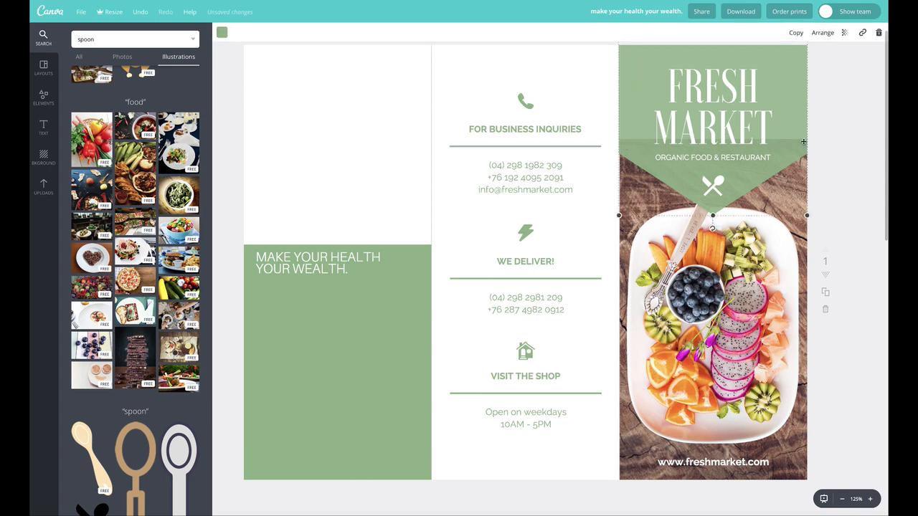
left_click(844, 33)
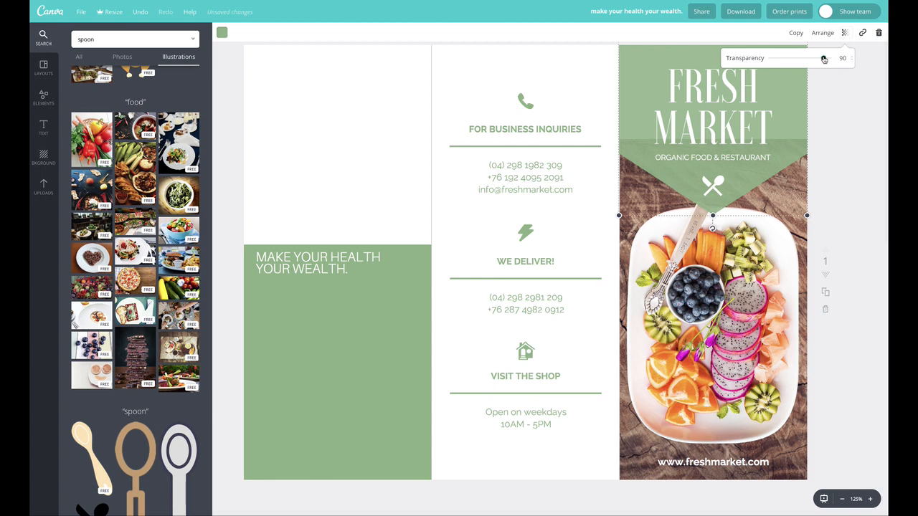
left_click_drag(824, 59, 840, 58)
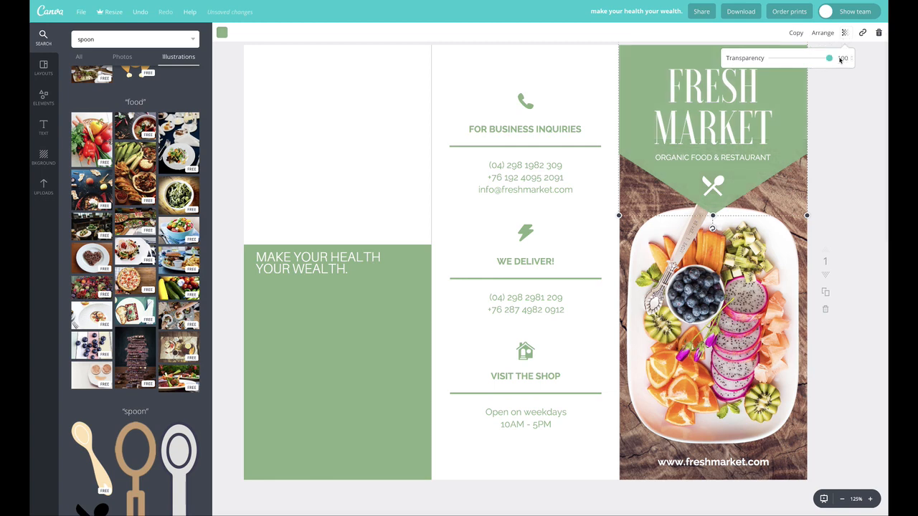
left_click(851, 92)
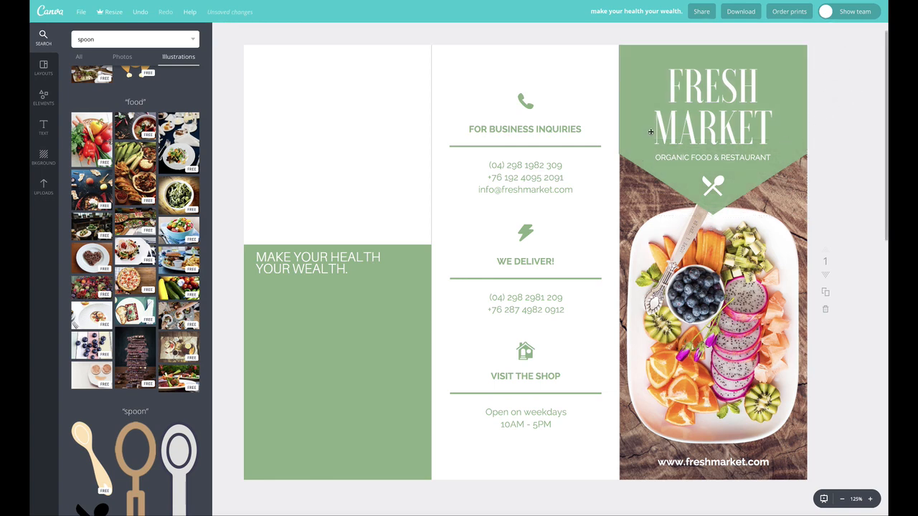
Recolor the cover banner to a brighter custom green, color code 8bb559.
left_click(639, 106)
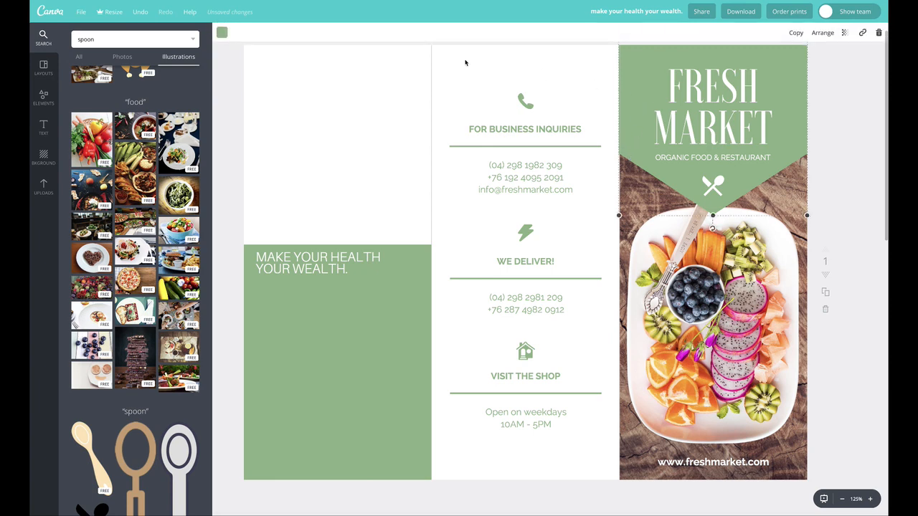
left_click(221, 34)
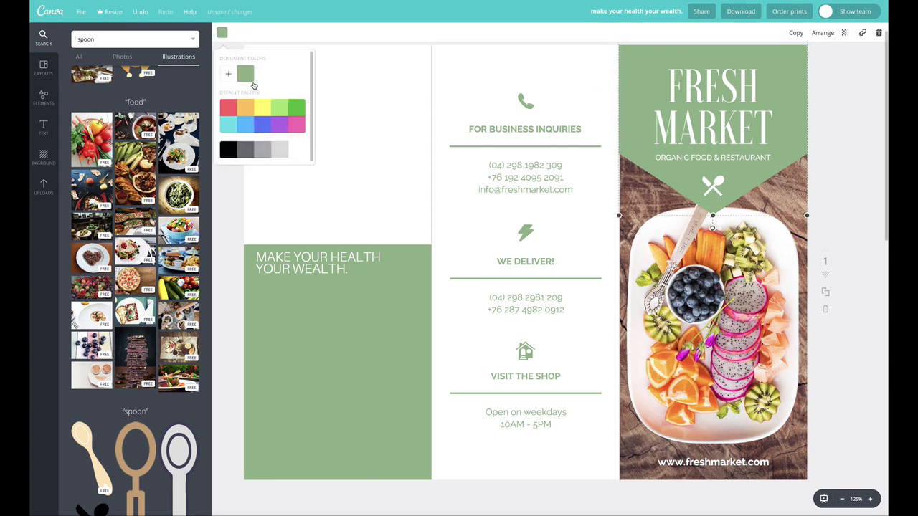
left_click(228, 74)
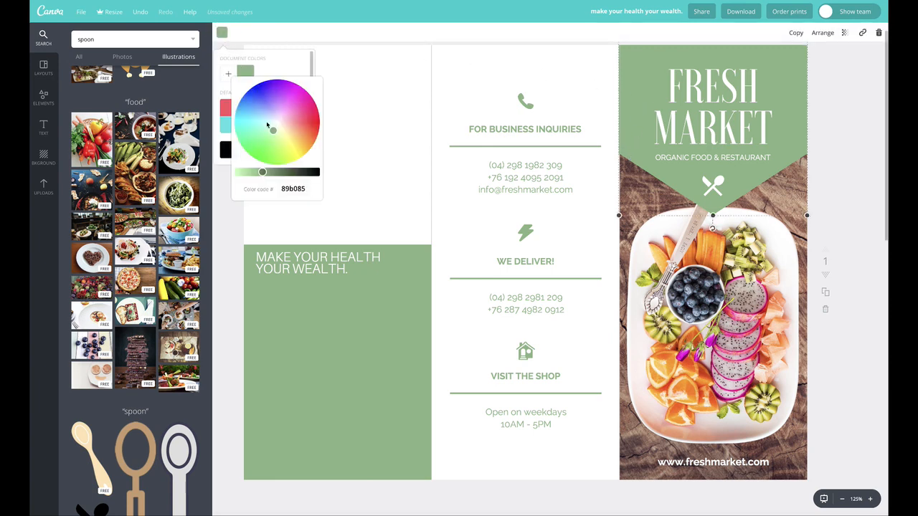
mouse_move(262, 173)
left_mouse_down()
mouse_move(242, 172)
mouse_move(261, 172)
left_mouse_up()
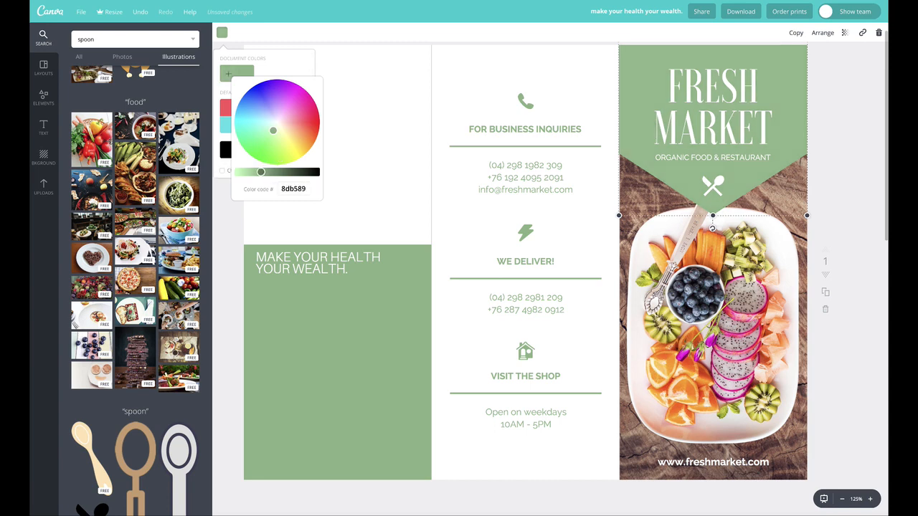
left_click_drag(273, 130, 278, 141)
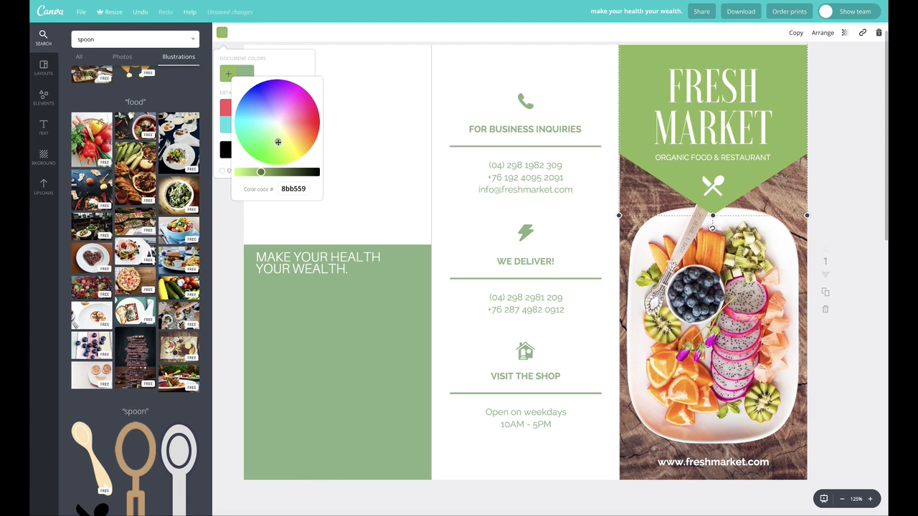
left_click(379, 94)
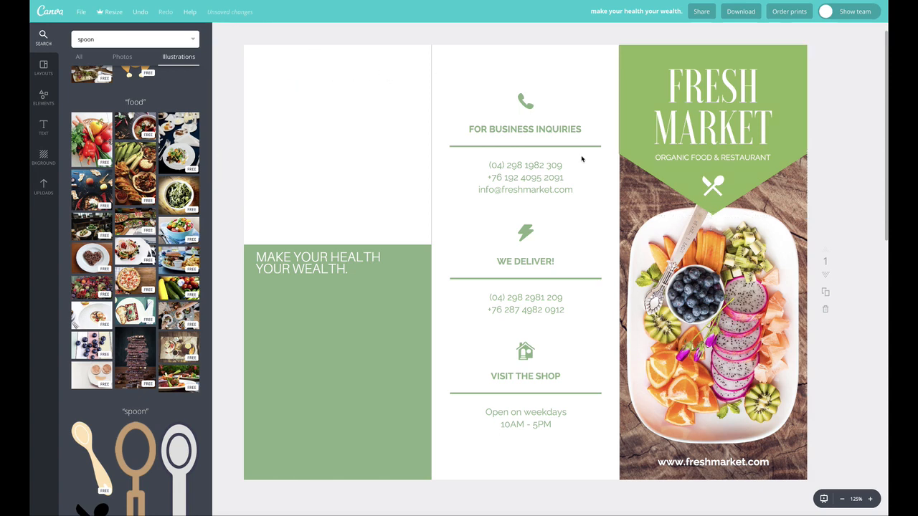
Add a solid ellipse shape to the first page and fill it with the banner's bright green.
left_click(647, 101)
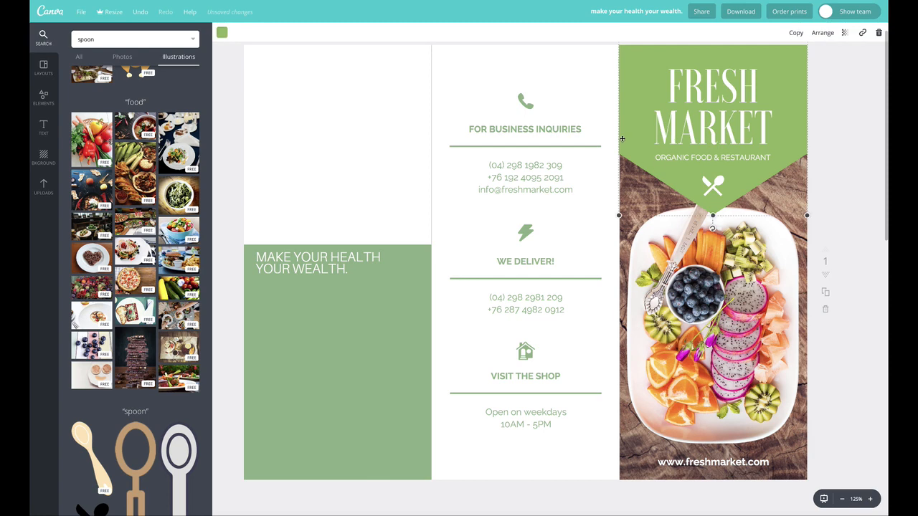
left_click(41, 101)
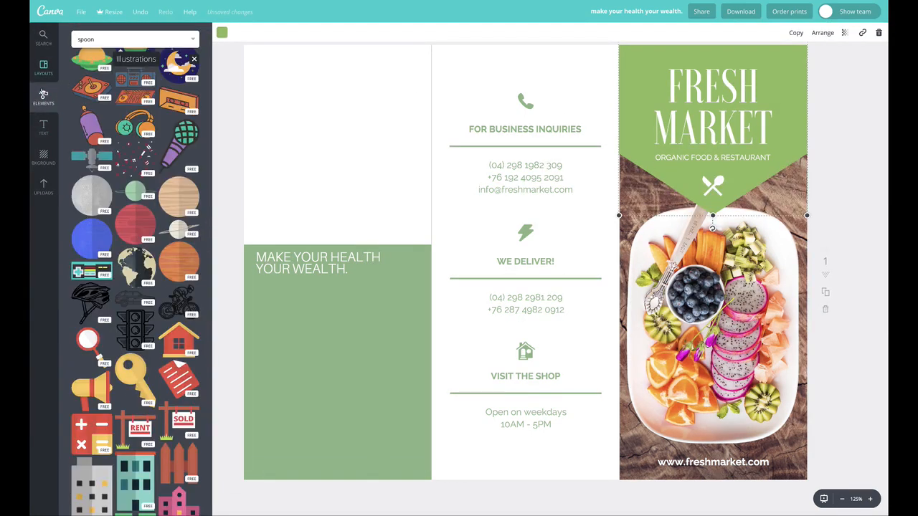
scroll(120, 101, "up", 3)
left_click(193, 62)
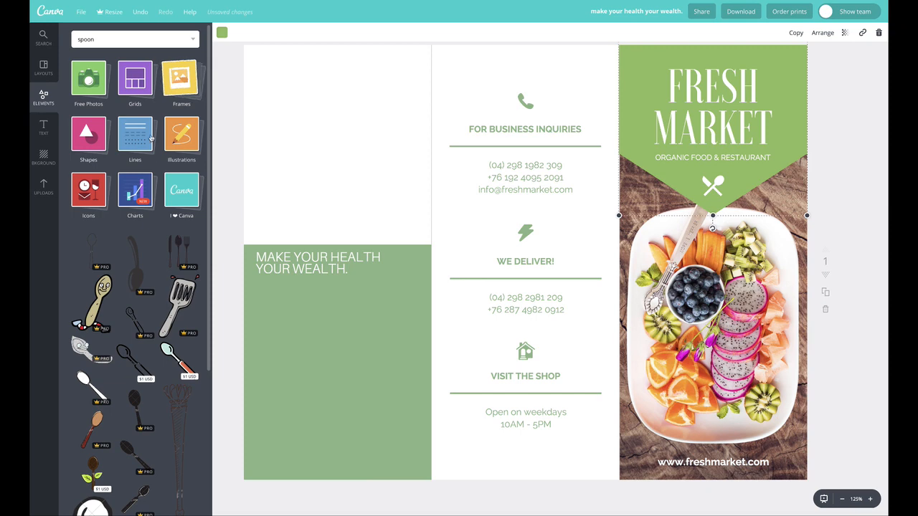
left_click(104, 146)
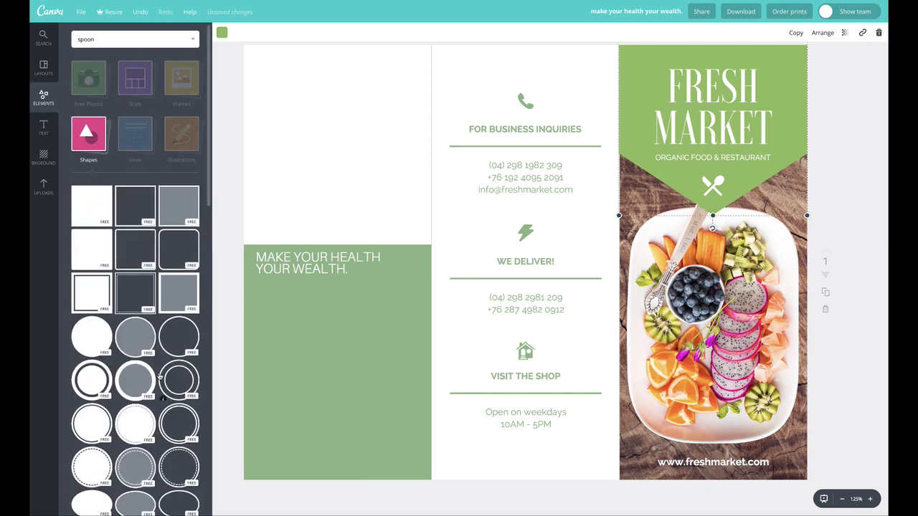
scroll(96, 169, "down", 5)
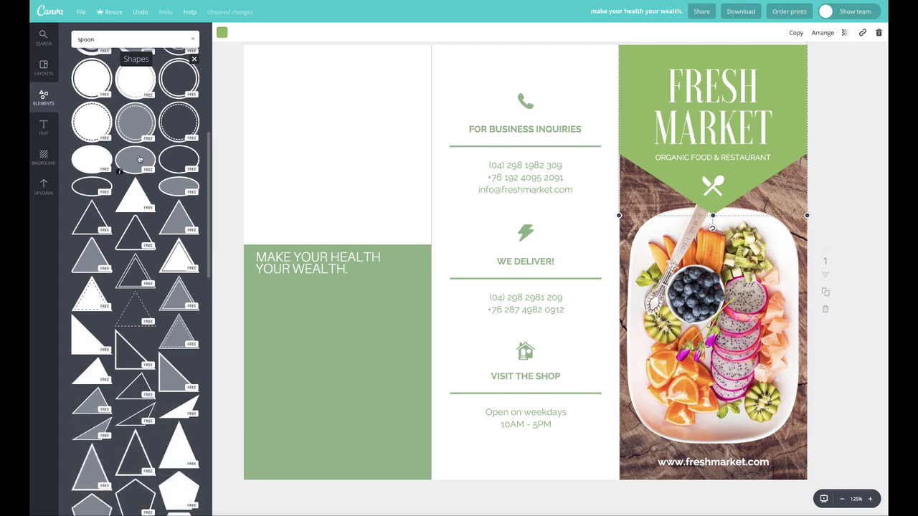
left_click_drag(96, 160, 463, 177)
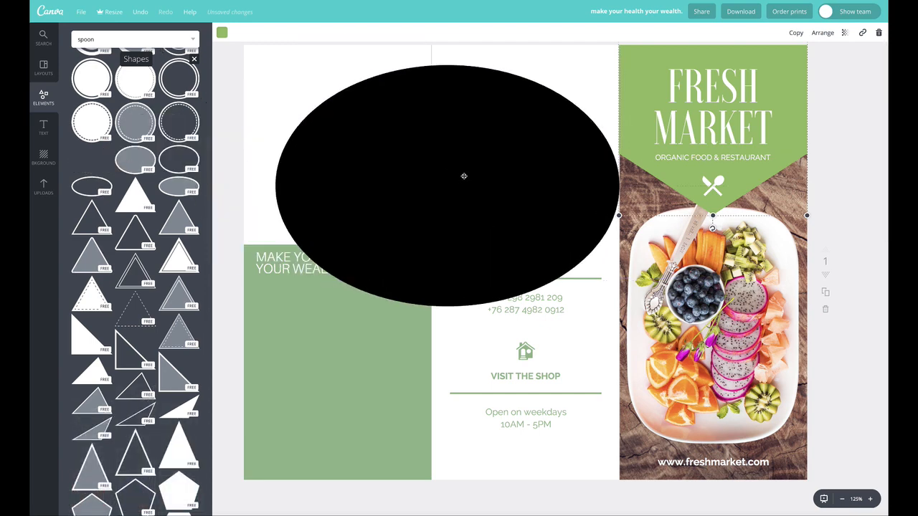
left_click(223, 32)
left_click(247, 73)
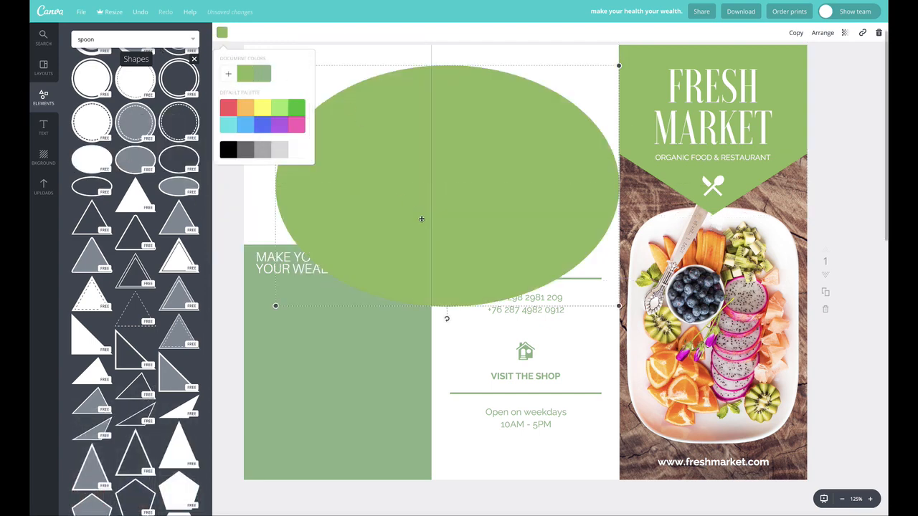
Move the green ellipse over the upper part of the cover and send it behind the icon, title and tagline.
left_click_drag(521, 265, 792, 172)
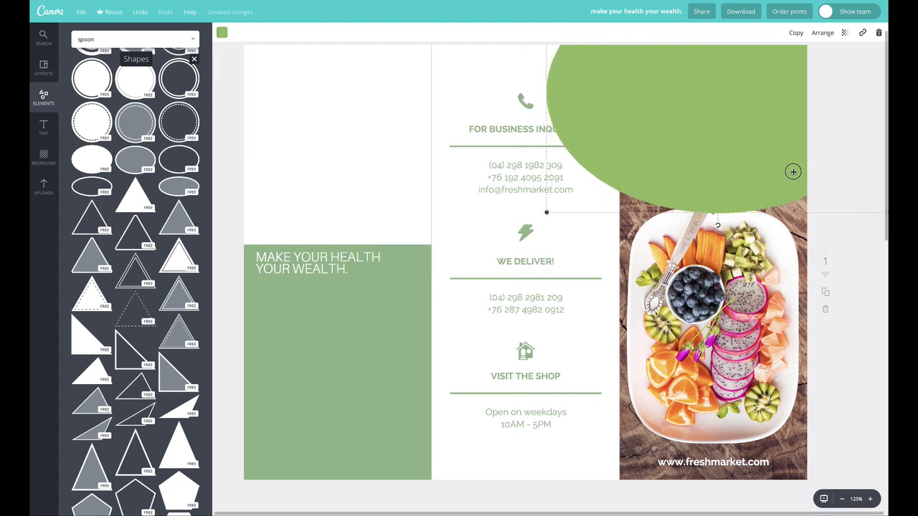
left_click(823, 34)
left_click(808, 72)
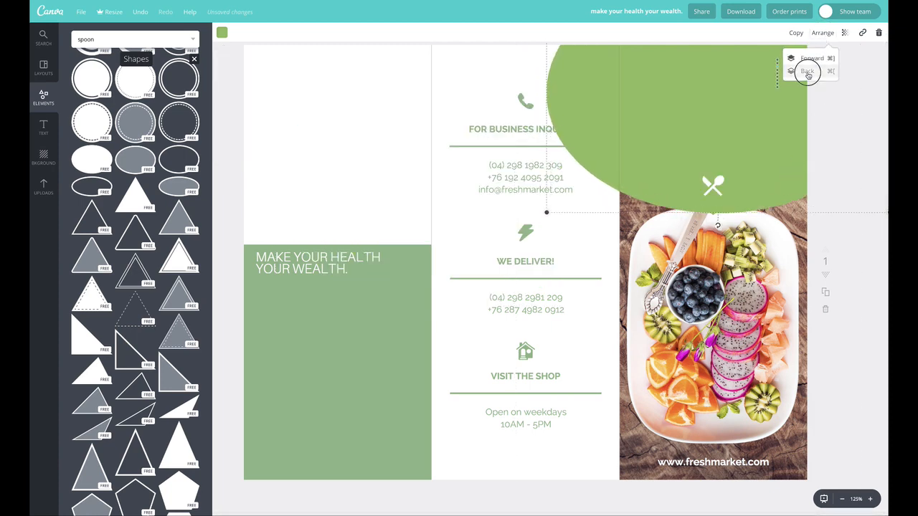
left_click(808, 71)
left_click(808, 71)
left_click(808, 72)
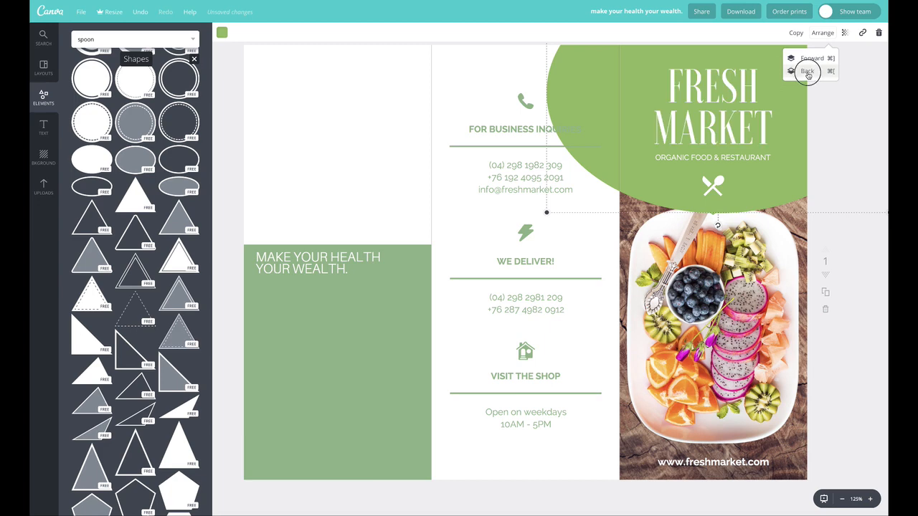
Try moving the green ellipse forward in the layer order on the cover.
left_click(811, 57)
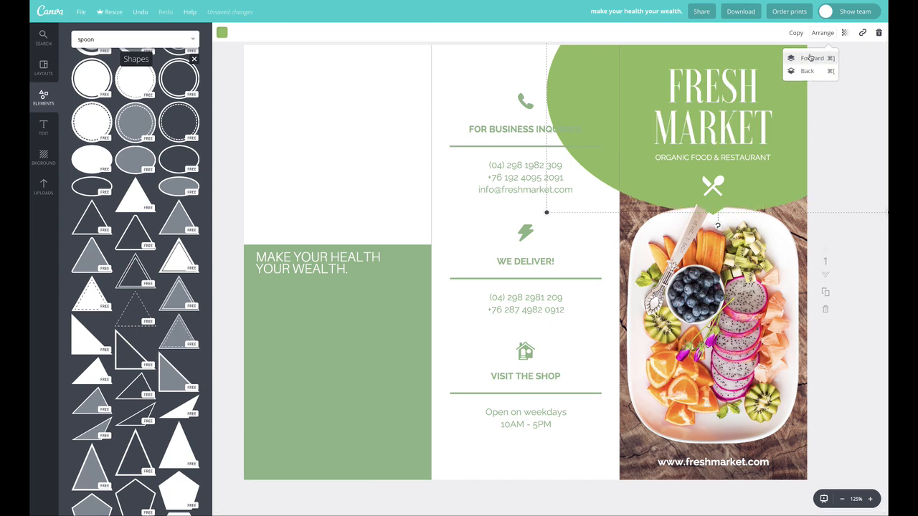
left_click(715, 213)
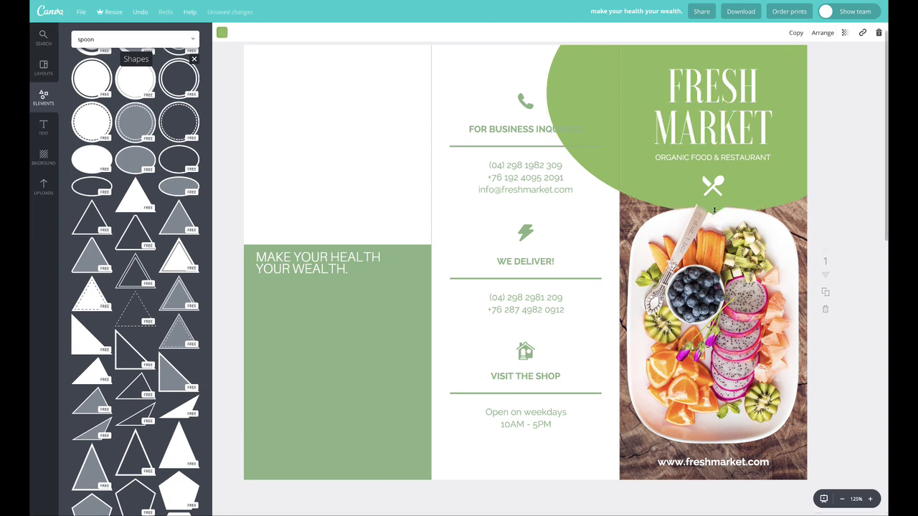
key("Escape")
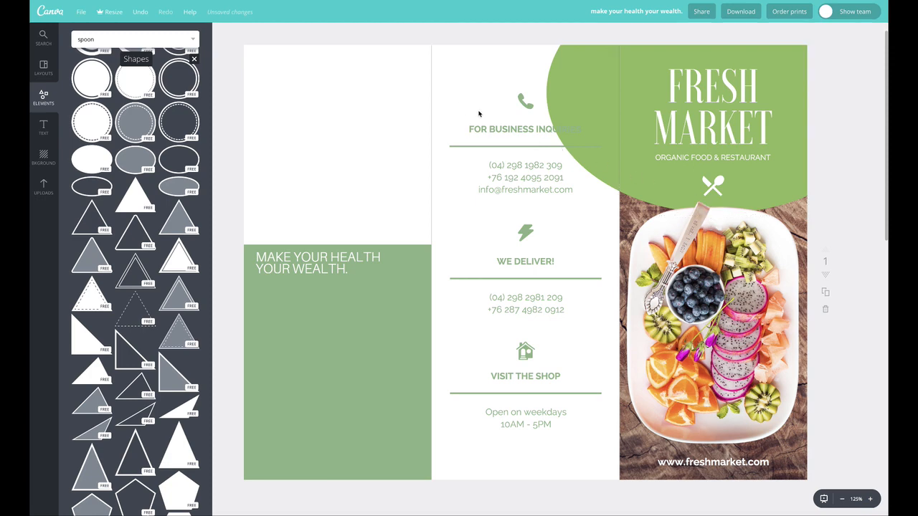
Bring the green ellipse forward over the cover title and delete it from the page.
left_click(587, 88)
key("super+bracketright")
key("super+bracketright")
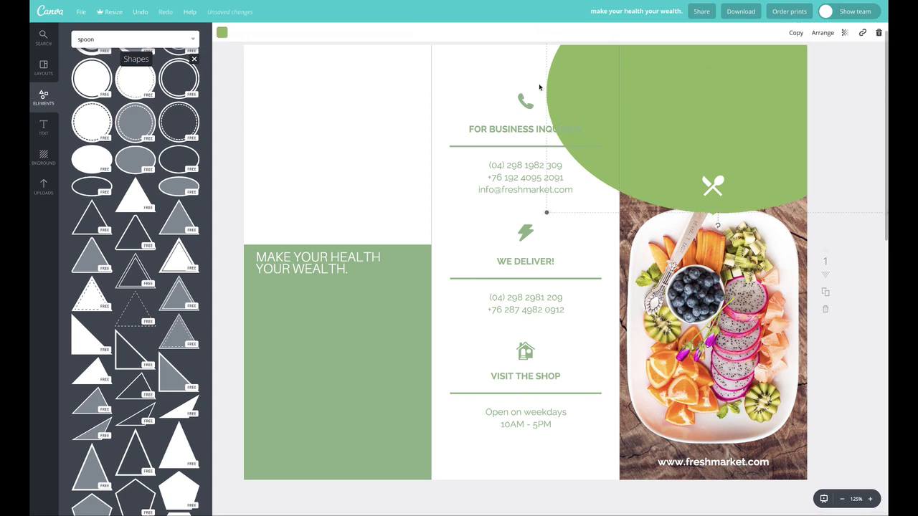
key("Delete")
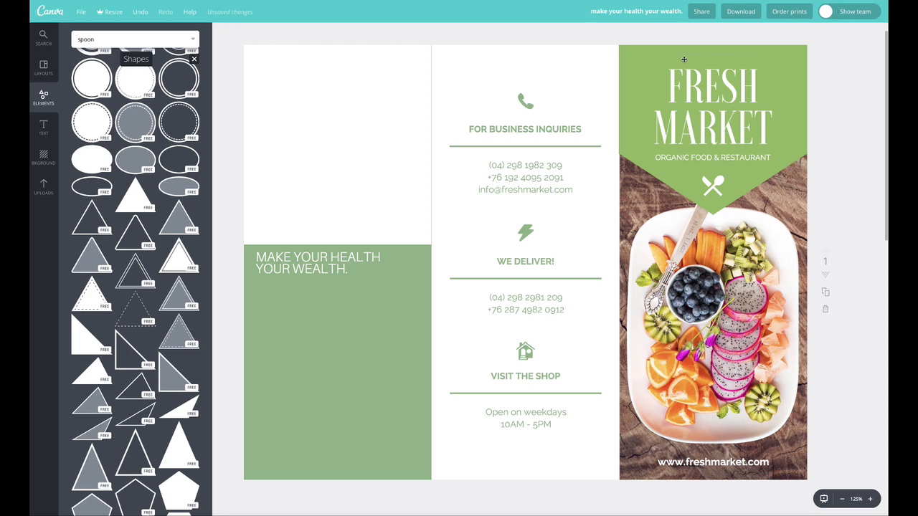
Lower the fruit platter photo and shrink it to fit the cover panel's width, centred below the pointed banner.
left_click_drag(734, 247, 735, 257)
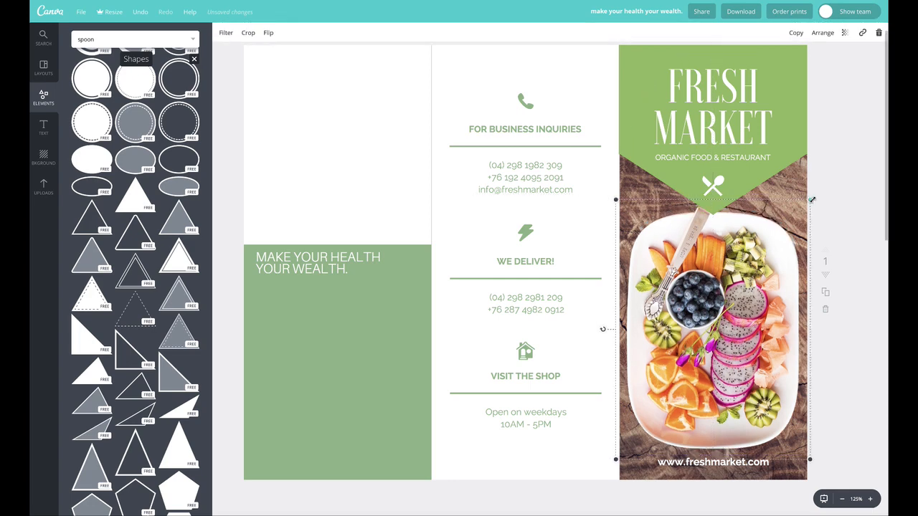
left_click_drag(810, 199, 801, 211)
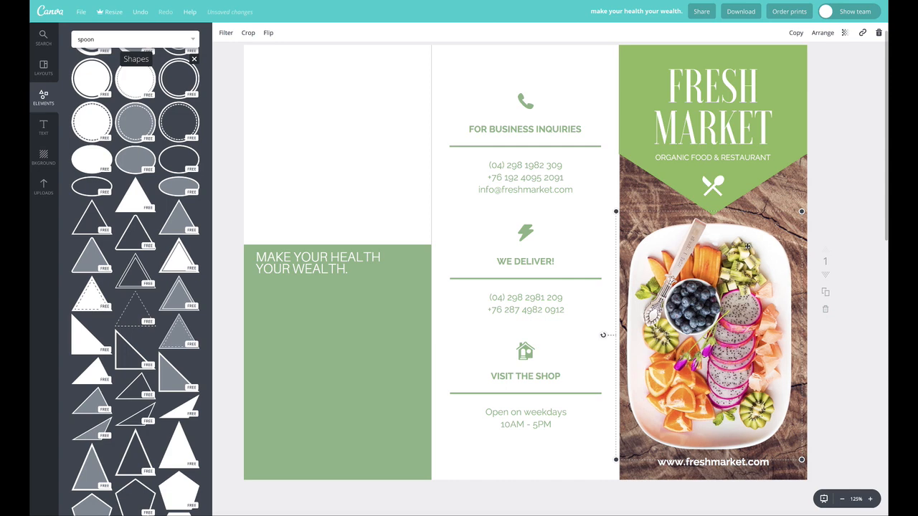
key("Right")
key("Right")
key("Right")
key("Right")
key("Right")
key("Right")
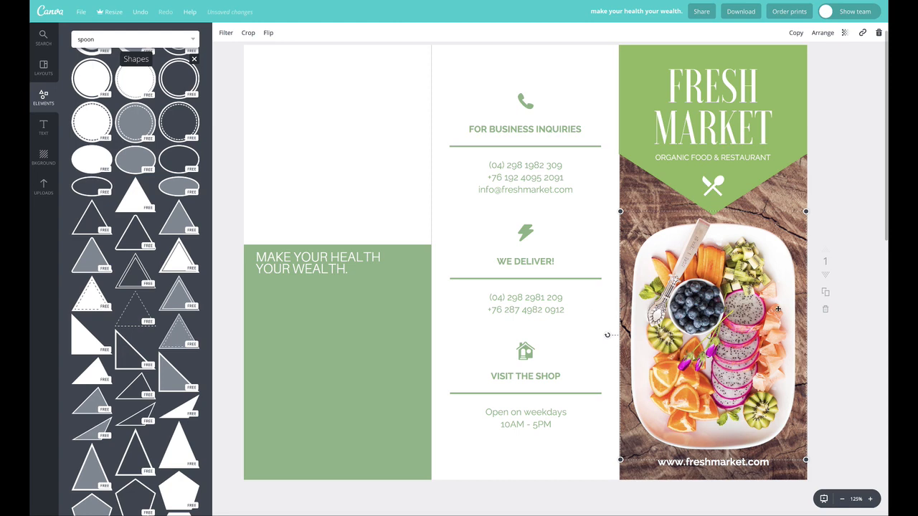
key("Escape")
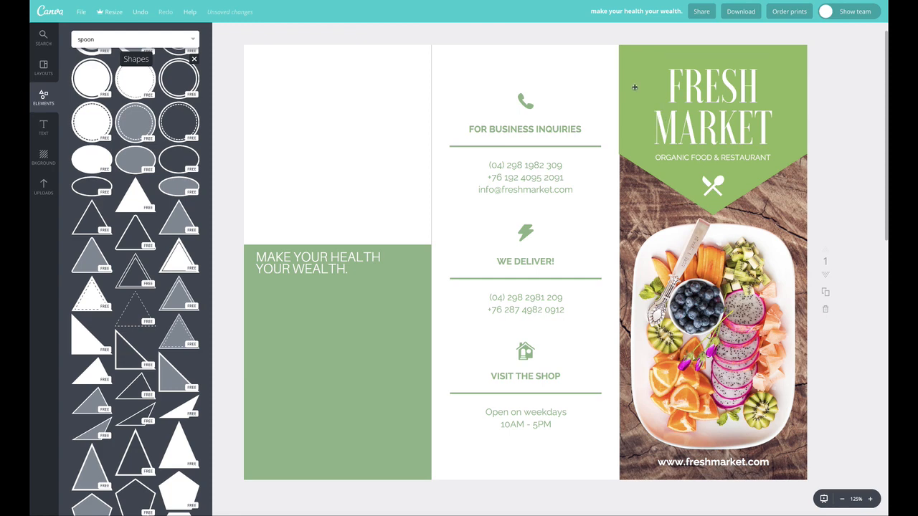
Try placing the uploaded crumpled white paper texture over the upper part of the cover and remove it.
left_click(43, 157)
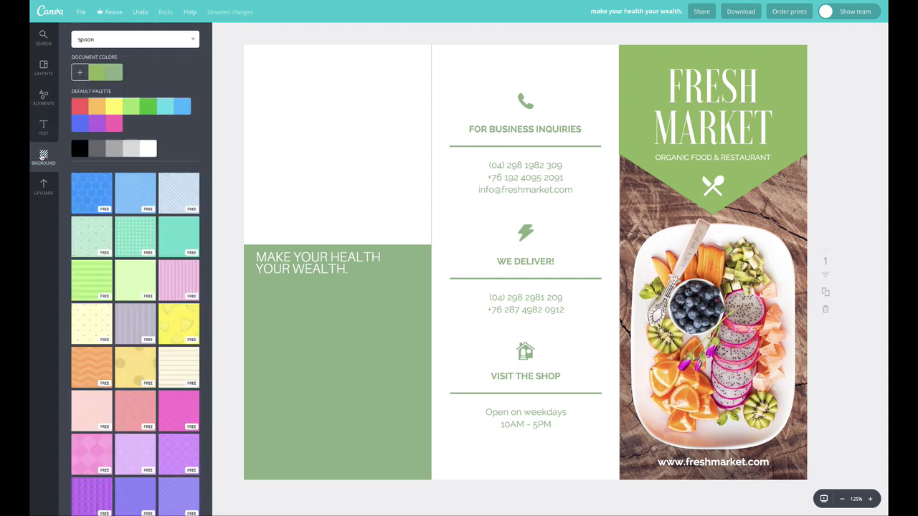
left_click(47, 192)
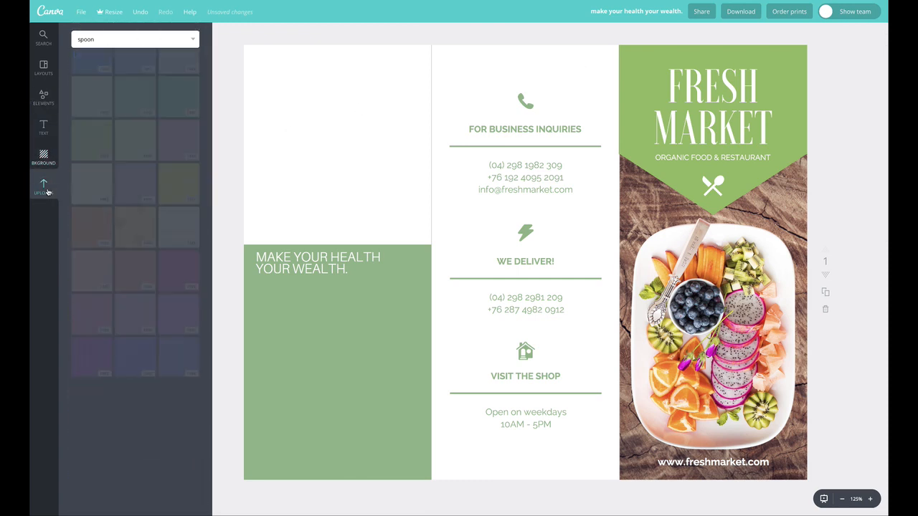
scroll(123, 249, "up", 6)
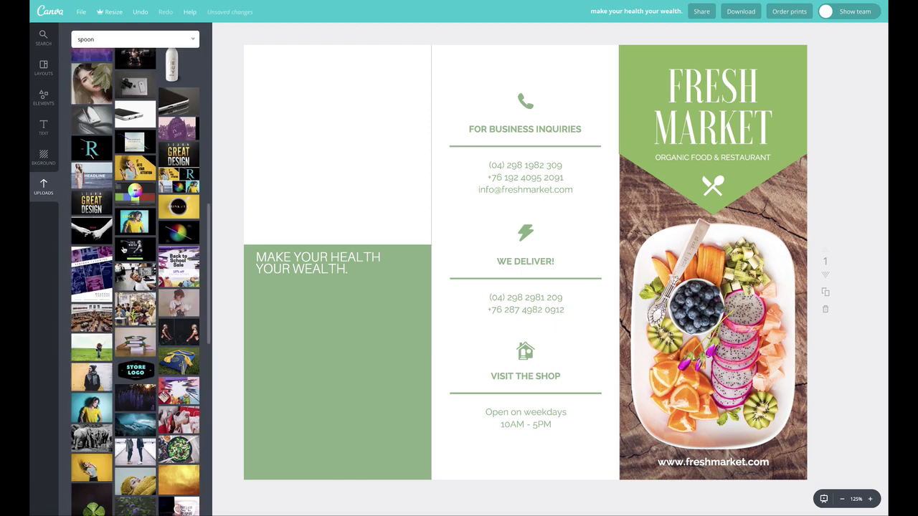
scroll(143, 286, "up", 5)
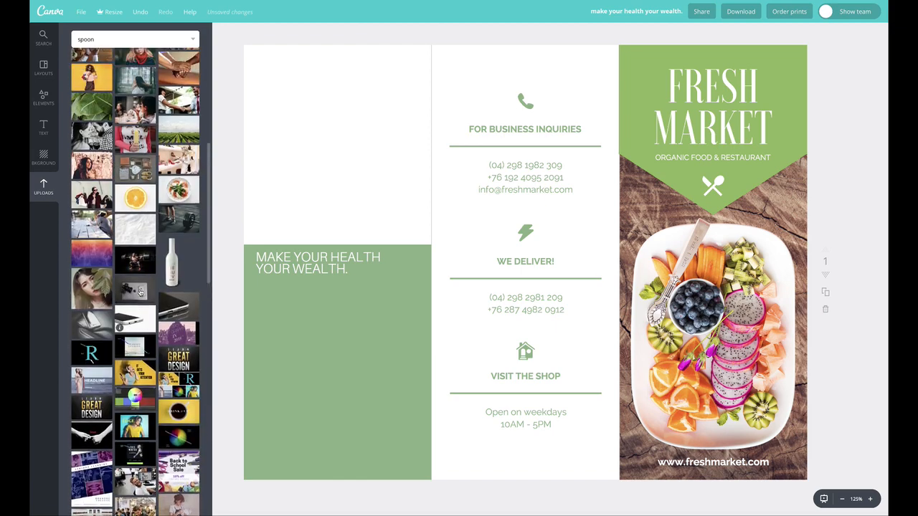
left_click_drag(142, 230, 433, 197)
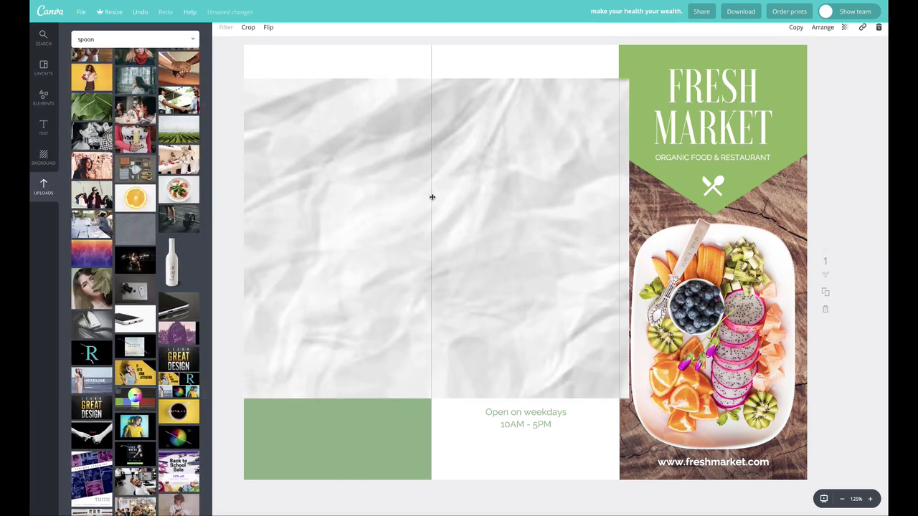
left_click_drag(528, 123, 686, 177)
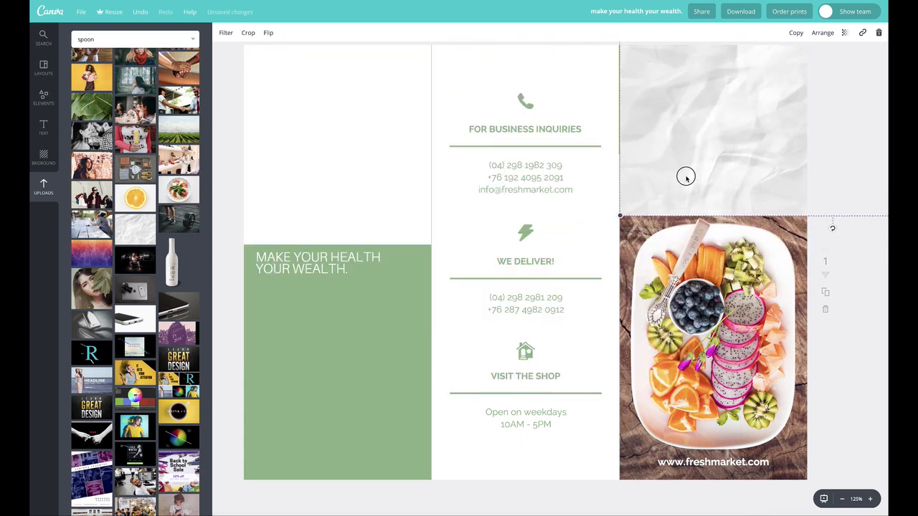
key("Delete")
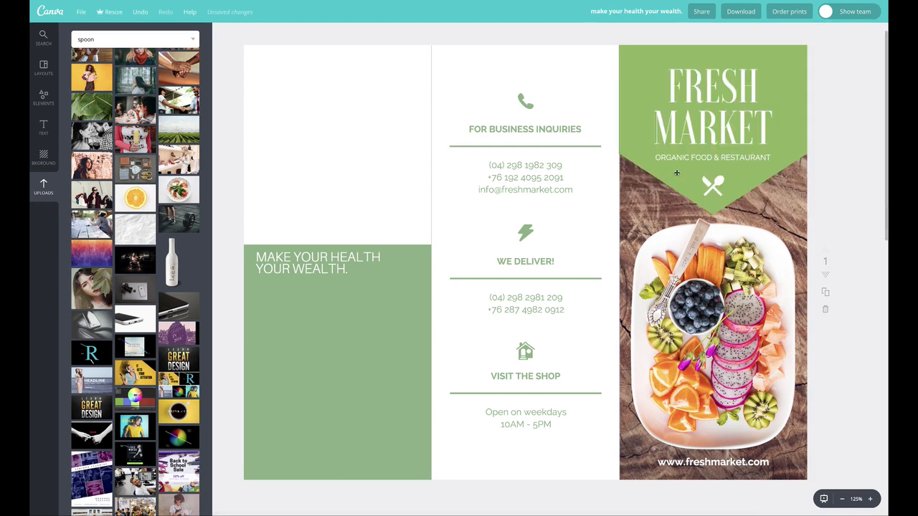
Try a duplicate of the green cover banner on the middle panel with the paper texture over it, and delete both.
left_click(631, 124)
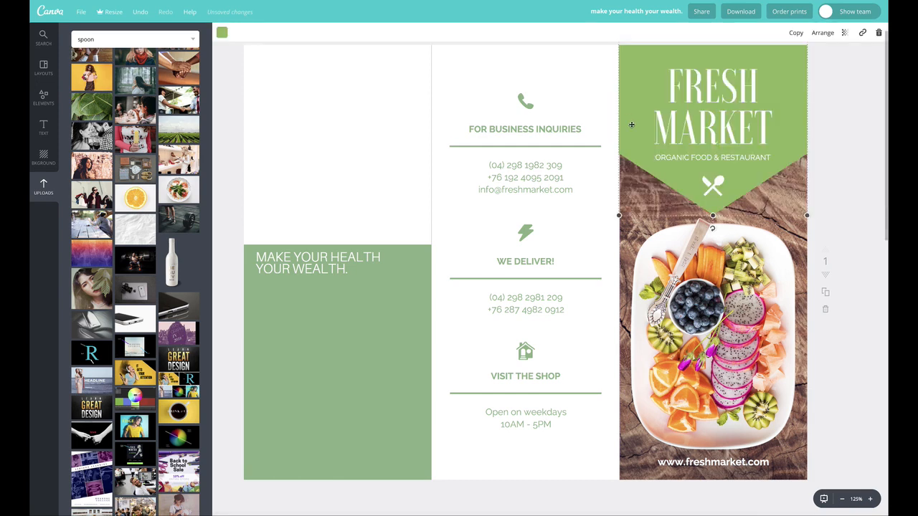
left_click(795, 33)
left_click_drag(723, 139, 469, 169)
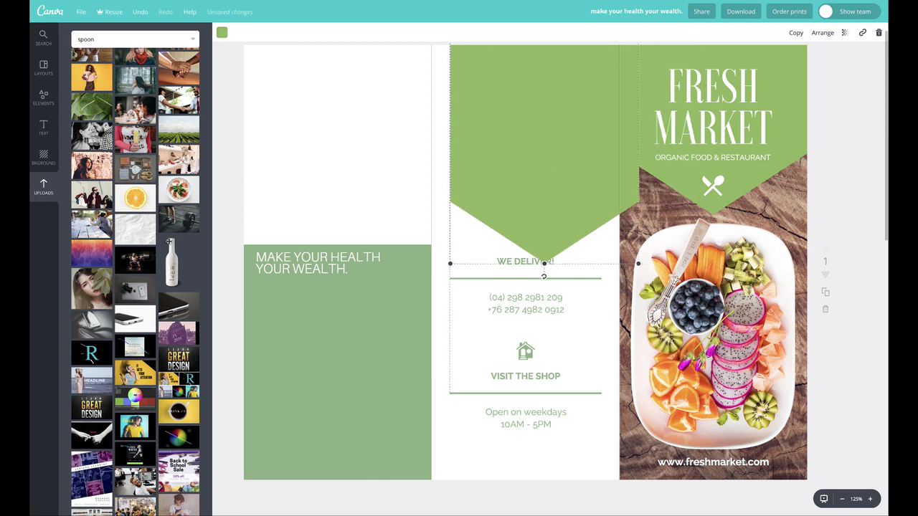
left_click_drag(135, 228, 512, 144)
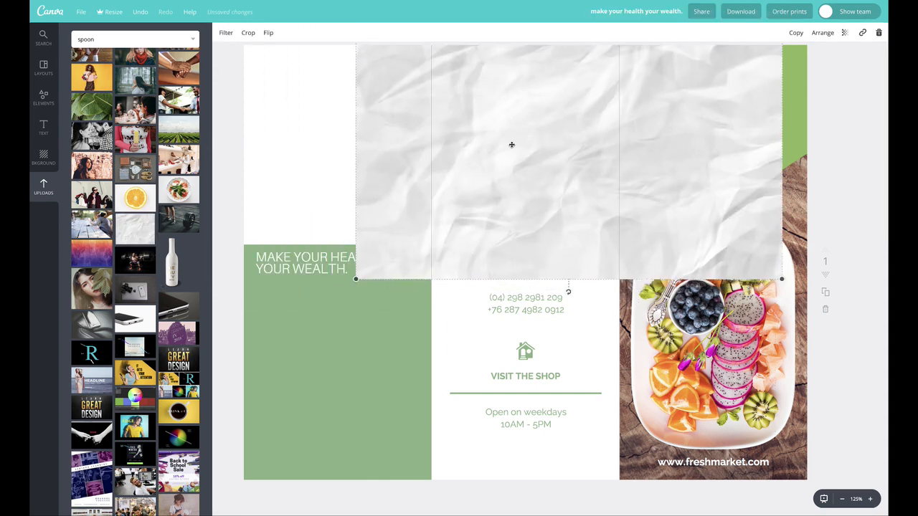
key("Delete")
left_click(524, 136)
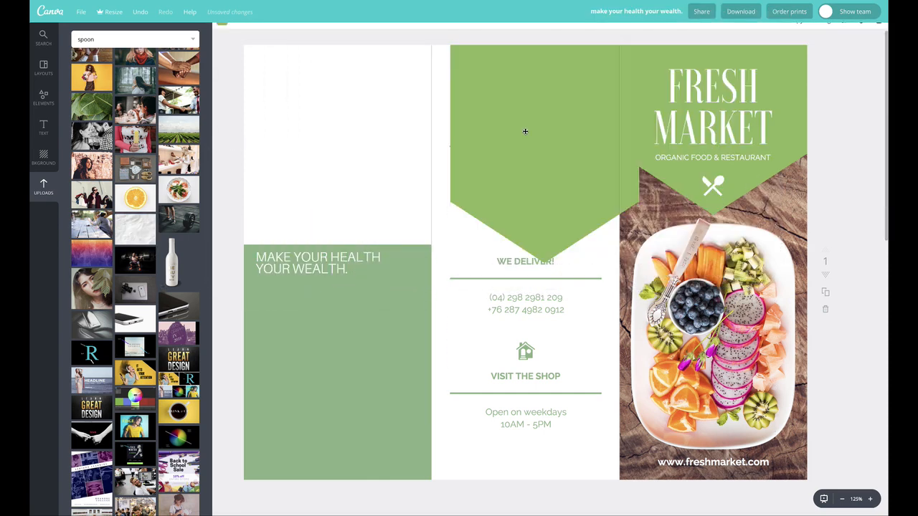
key("Delete")
Place the crumpled paper texture over the cover banner and set its transparency value to 53.
left_click_drag(145, 233, 514, 196)
left_click_drag(530, 161, 694, 133)
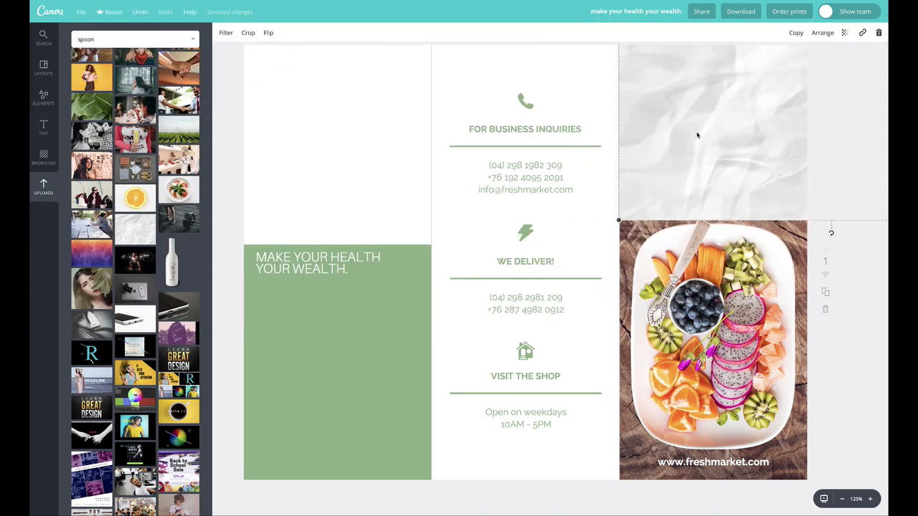
left_click(844, 32)
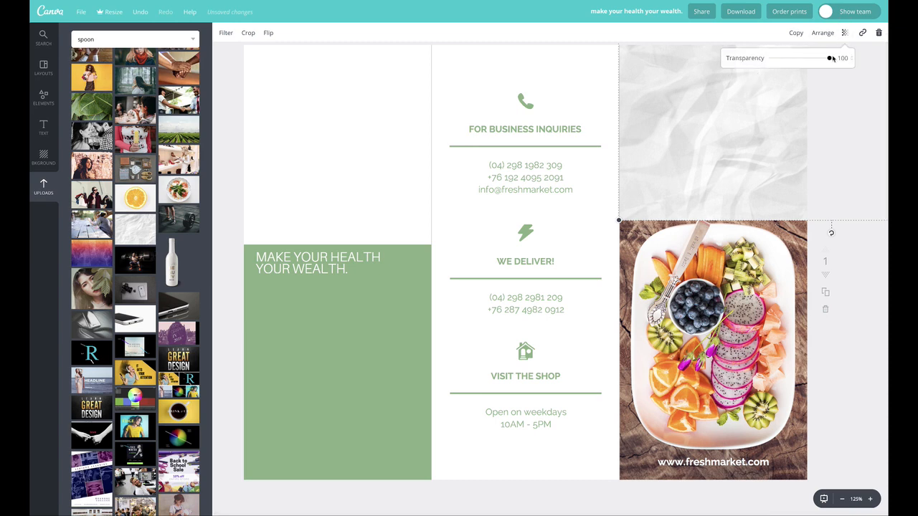
left_click_drag(830, 58, 802, 57)
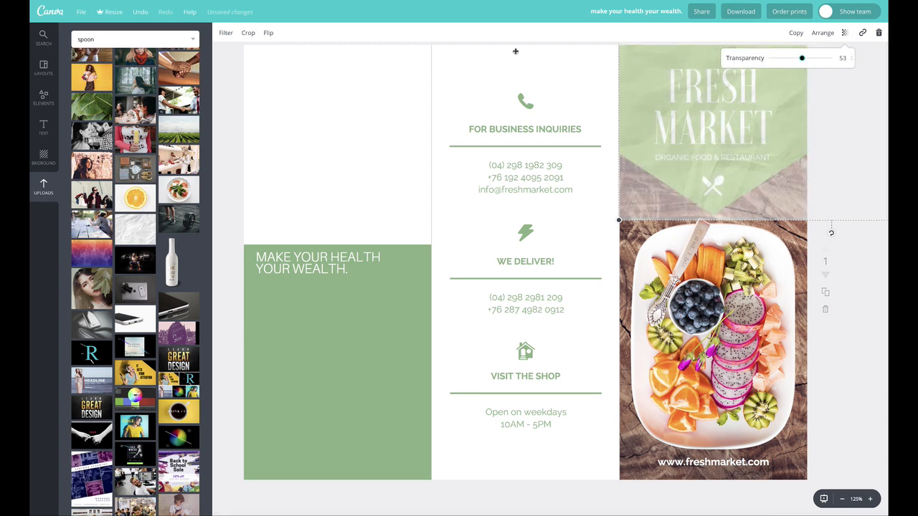
Adjust the paper texture's filter to contrast -65, brightness +8 and blur -31.
left_click(226, 32)
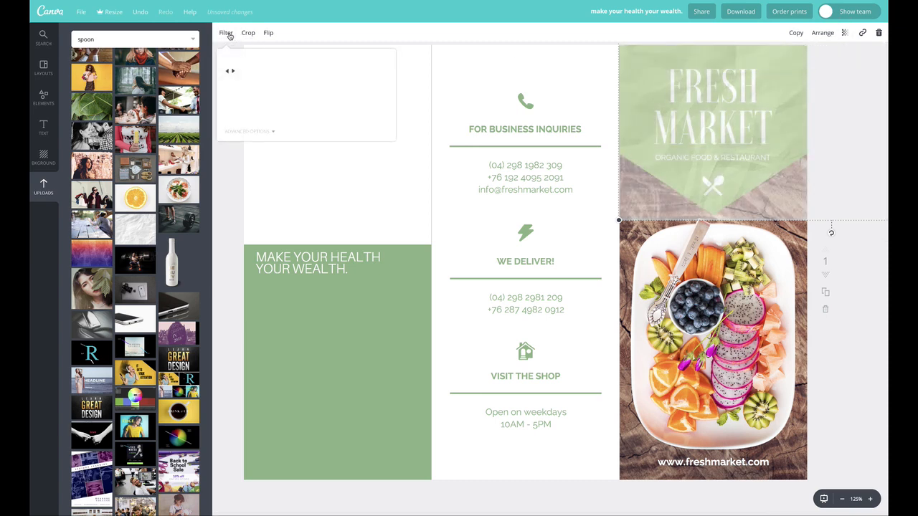
left_click(255, 132)
left_click_drag(316, 116, 296, 117)
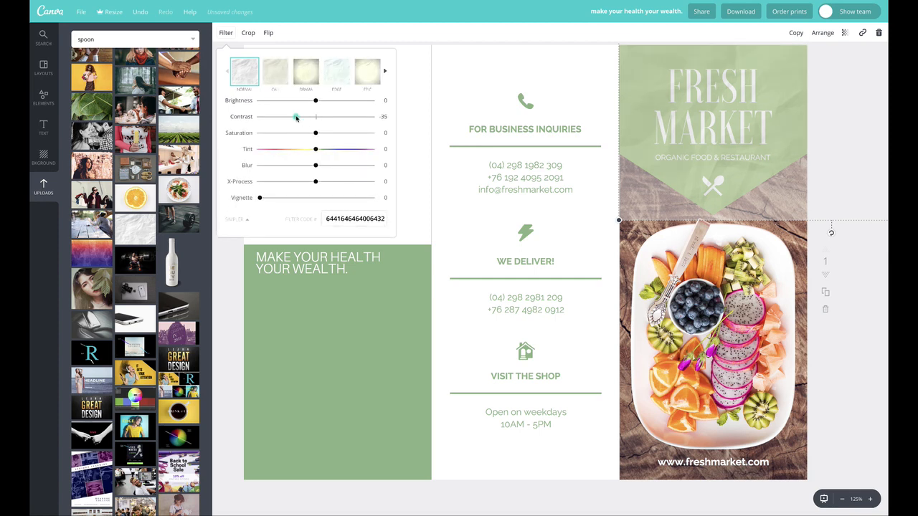
left_click(344, 117)
left_click(278, 117)
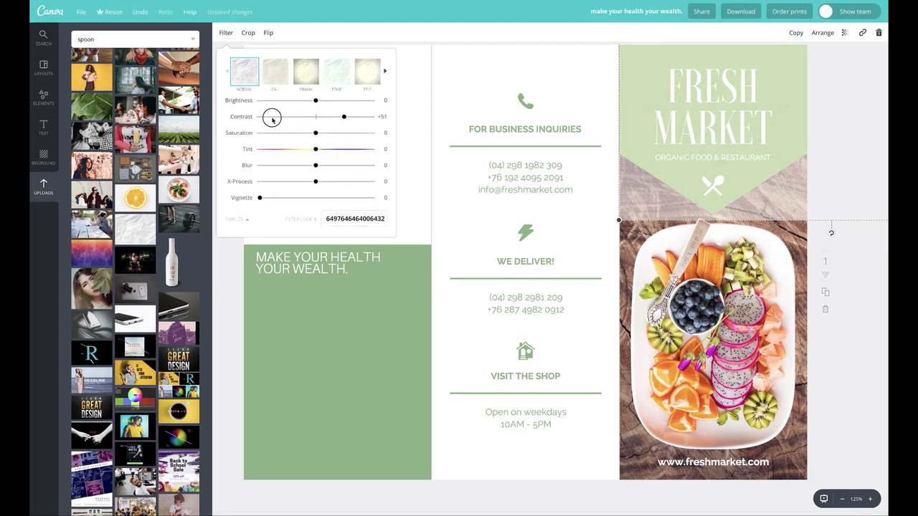
left_click_drag(316, 103, 300, 103)
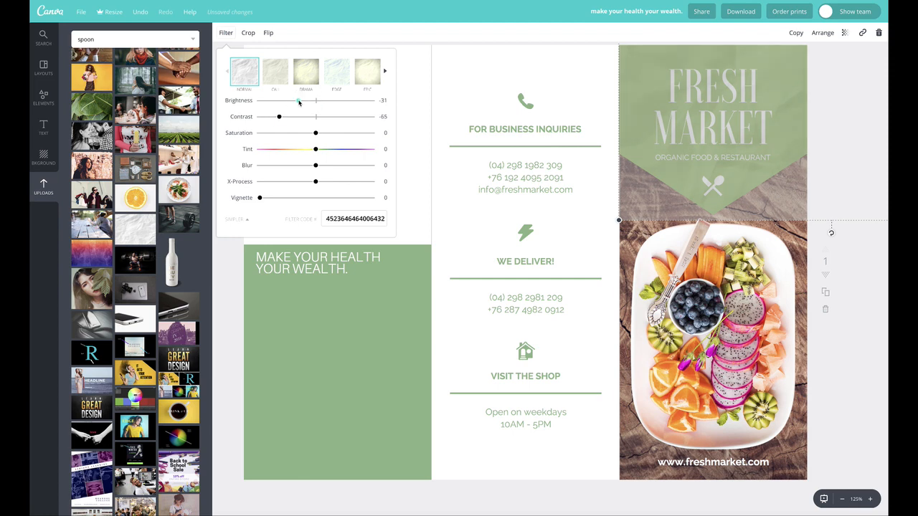
left_click(338, 104)
left_click(321, 102)
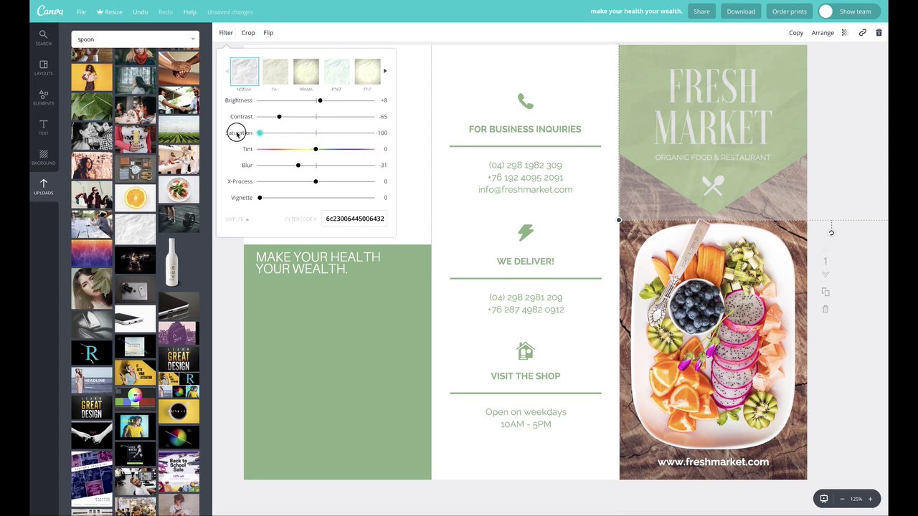
Try different saturation, vignette and X-Process filter settings on the paper texture.
left_click(365, 133)
left_click_drag(368, 137, 316, 134)
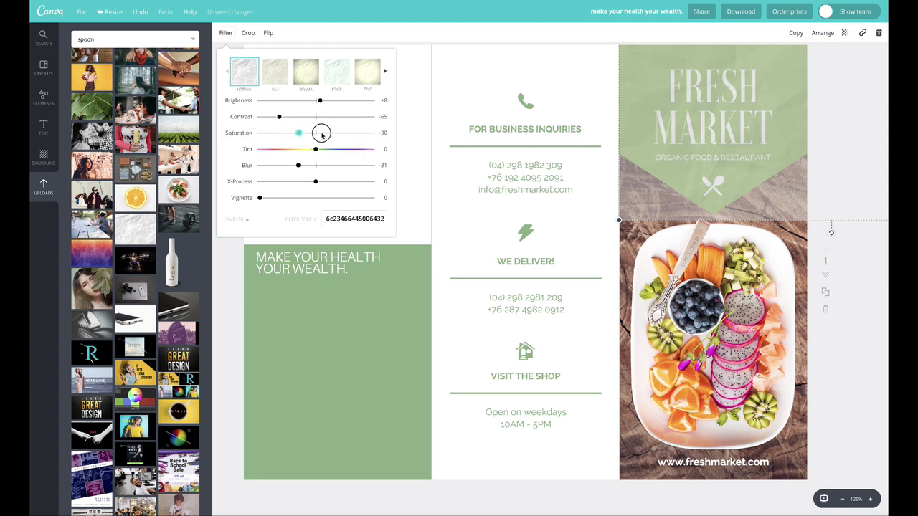
left_click(306, 198)
left_click_drag(280, 198, 274, 198)
left_click(338, 182)
left_click(455, 322)
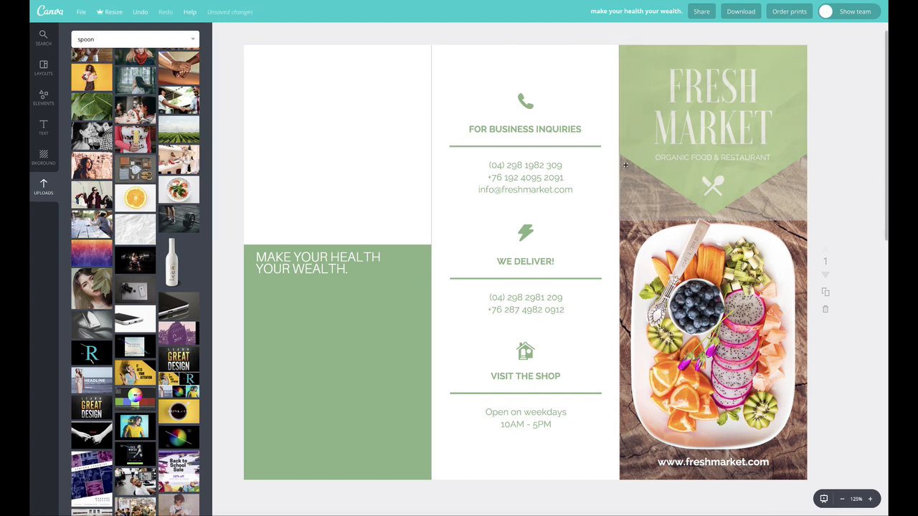
Delete the semi-transparent paper texture from the cover and look over the brochure's pages.
left_click(645, 120)
key("Delete")
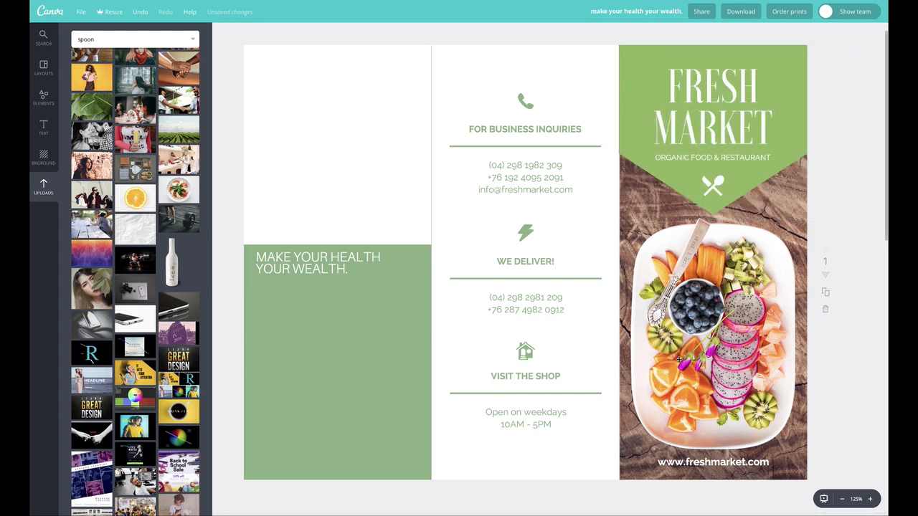
scroll(428, 297, "down", 6)
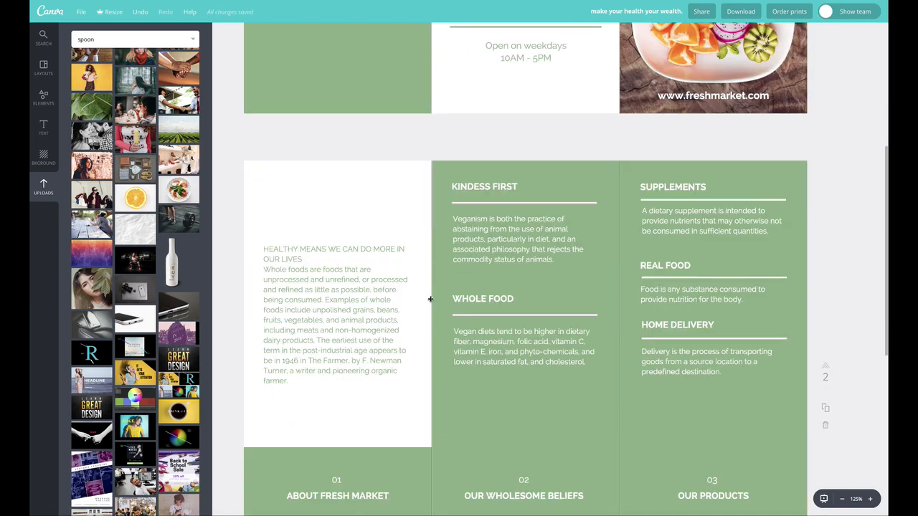
scroll(430, 299, "up", 6)
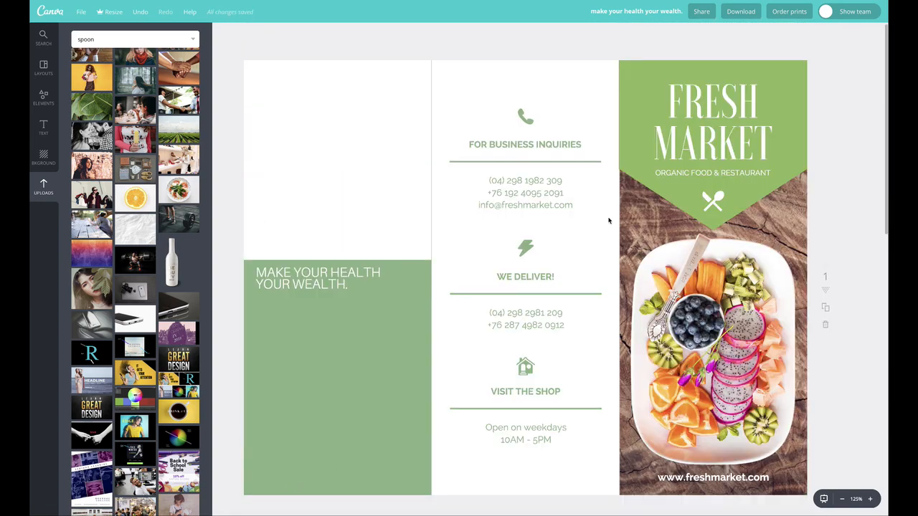